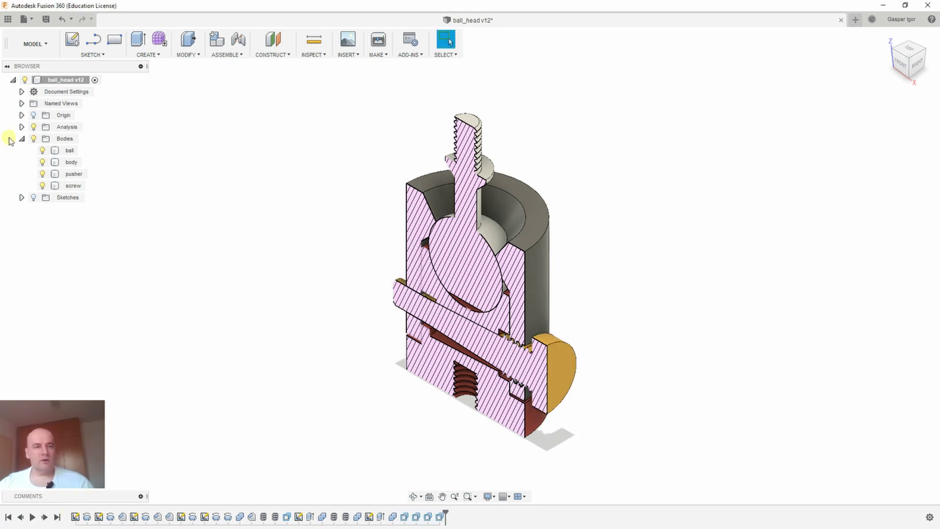
# Hide the body, pusher, screw and section cut, then orbit to a front view of the ball
pyautogui.click(42, 162)
pyautogui.click(42, 174)
pyautogui.click(42, 186)
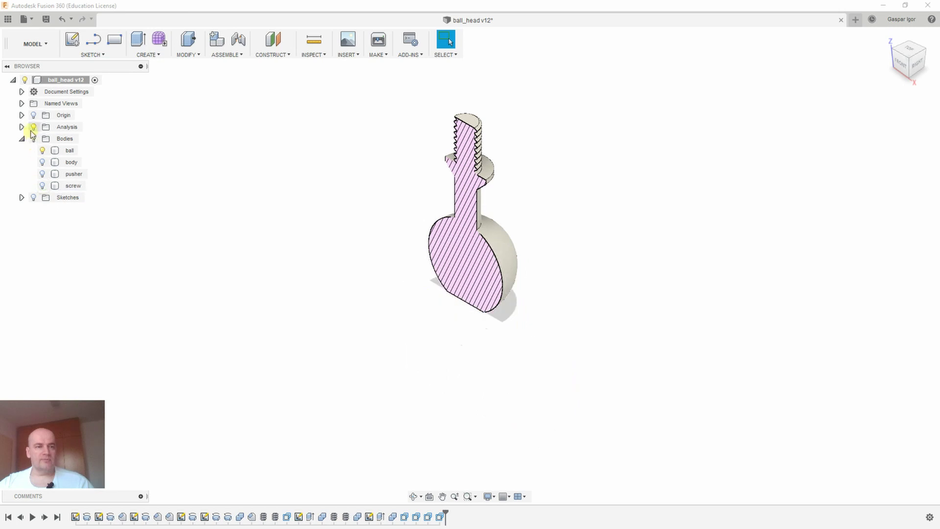
pyautogui.click(33, 127)
pyautogui.keyDown('shift'); pyautogui.moveTo(348, 273); pyautogui.dragTo(356, 215, button='middle'); pyautogui.keyUp('shift')
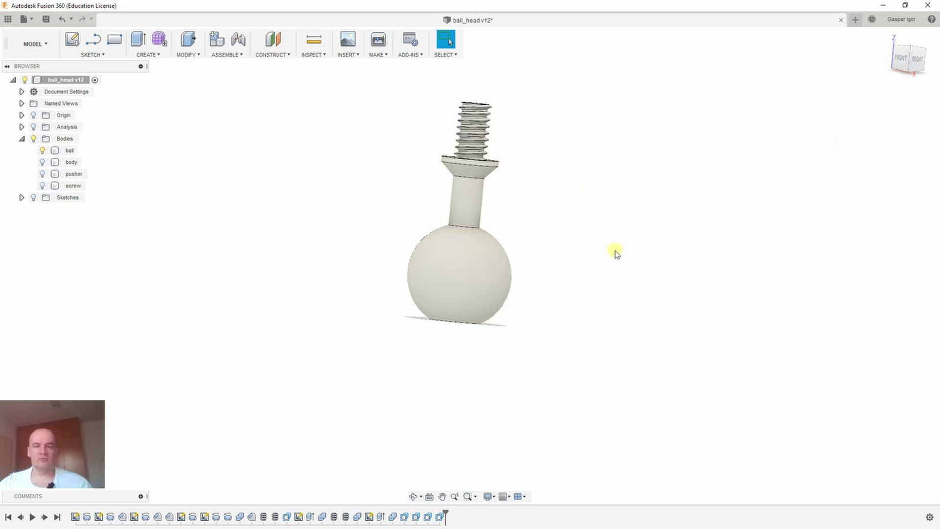
# Show the body again and turn the section cut back on
pyautogui.keyDown('shift'); pyautogui.moveTo(270, 281); pyautogui.dragTo(134, 156, button='middle'); pyautogui.keyUp('shift')
pyautogui.click(42, 163)
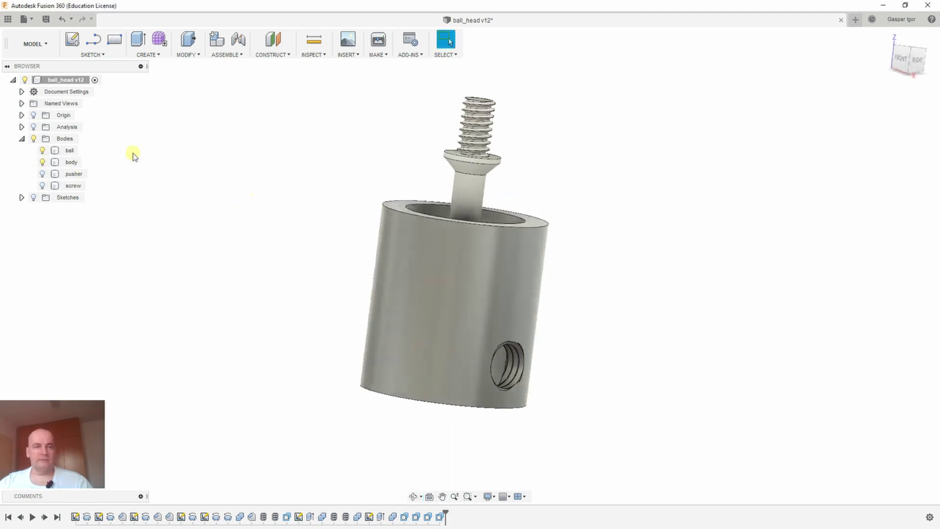
pyautogui.click(33, 127)
# Orbit the section to an upright front view and point out the ball in its socket
pyautogui.moveTo(284, 257)
pyautogui.keyDown('shift'); pyautogui.mouseDown(button='middle')
pyautogui.moveTo(308, 266)
pyautogui.moveTo(374, 248)
pyautogui.mouseUp(button='middle'); pyautogui.keyUp('shift')
pyautogui.keyDown('shift'); pyautogui.moveTo(622, 285); pyautogui.dragTo(645, 287, button='middle'); pyautogui.keyUp('shift')
pyautogui.click(506, 253)
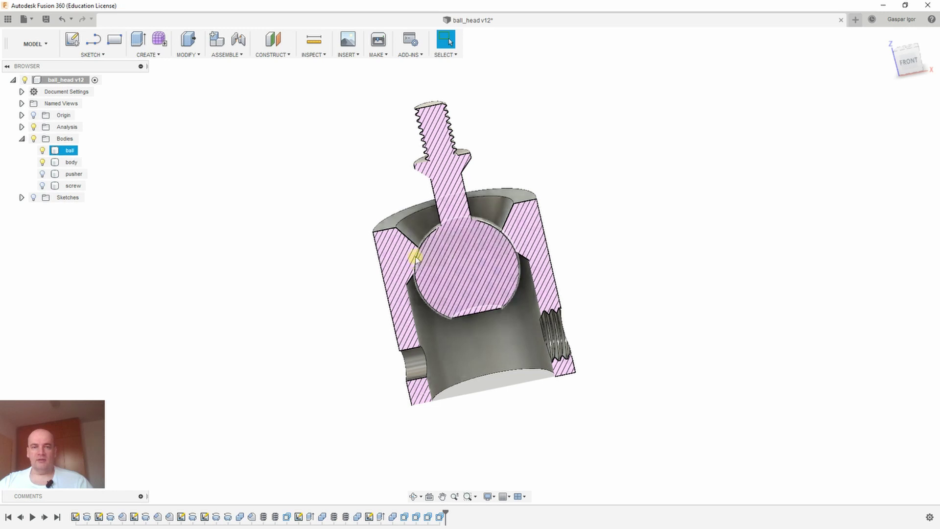
pyautogui.click(499, 216)
pyautogui.click(598, 254)
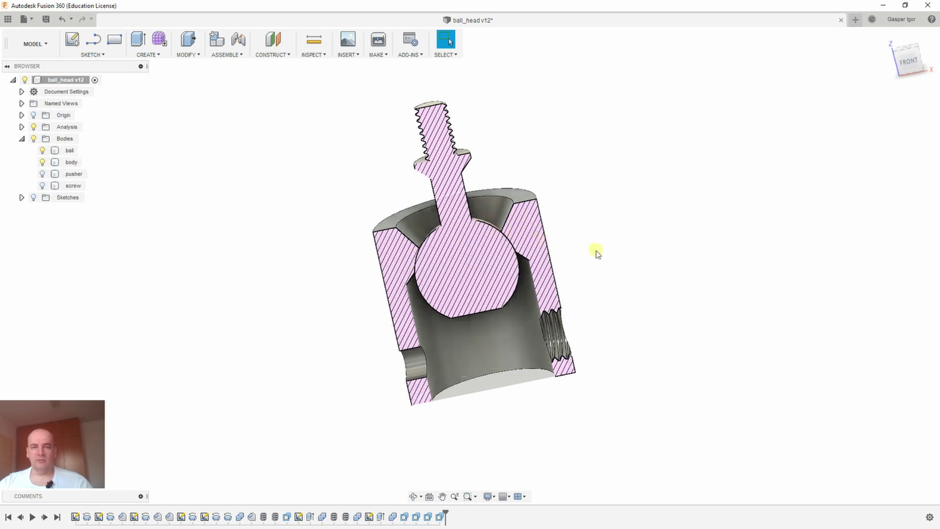
pyautogui.keyDown('shift'); pyautogui.moveTo(647, 300); pyautogui.dragTo(571, 370, button='middle'); pyautogui.keyUp('shift')
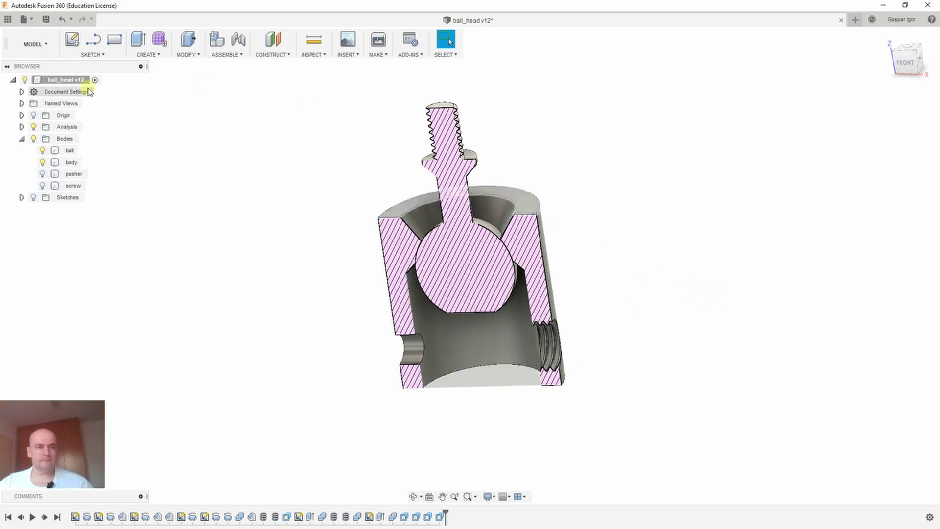
# Show the pusher and point it out inside the sectioned body from a front view
pyautogui.click(42, 175)
pyautogui.click(42, 174)
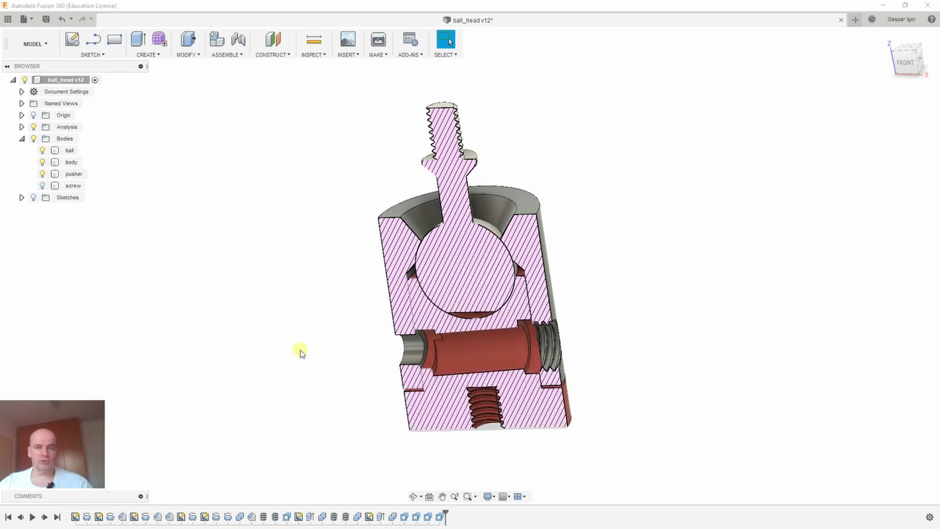
pyautogui.keyDown('shift'); pyautogui.moveTo(300, 351); pyautogui.dragTo(269, 300, button='middle'); pyautogui.keyUp('shift')
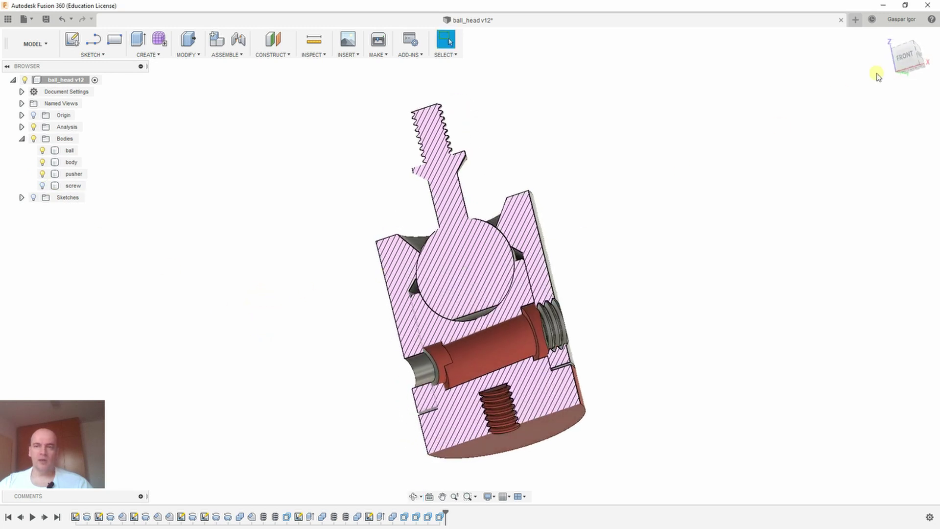
pyautogui.click(887, 41)
pyautogui.keyDown('shift'); pyautogui.moveTo(628, 257); pyautogui.dragTo(645, 275, button='middle'); pyautogui.keyUp('shift')
pyautogui.click(489, 351)
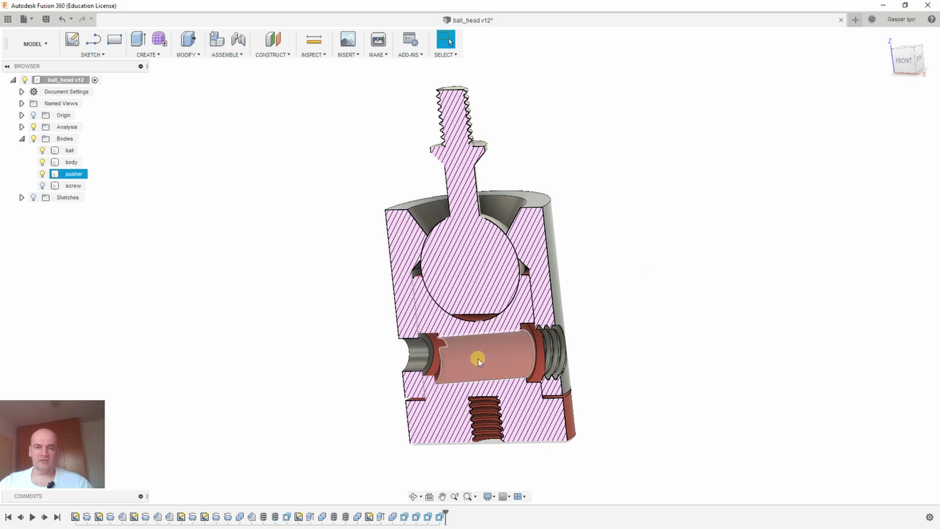
pyautogui.press('Escape')
# Show the screw and zoom in on it in a straight front view
pyautogui.click(43, 186)
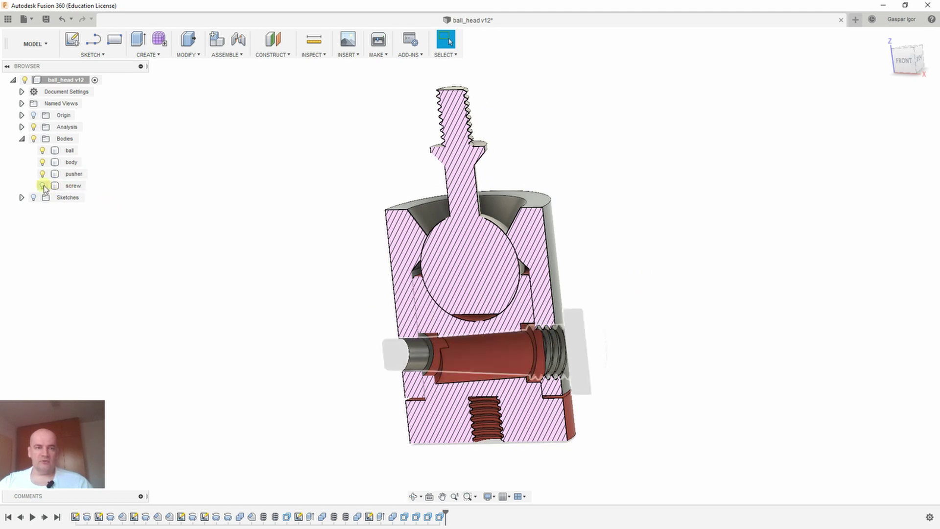
pyautogui.keyDown('shift'); pyautogui.moveTo(216, 322); pyautogui.dragTo(259, 289, button='middle'); pyautogui.keyUp('shift')
pyautogui.click(900, 67)
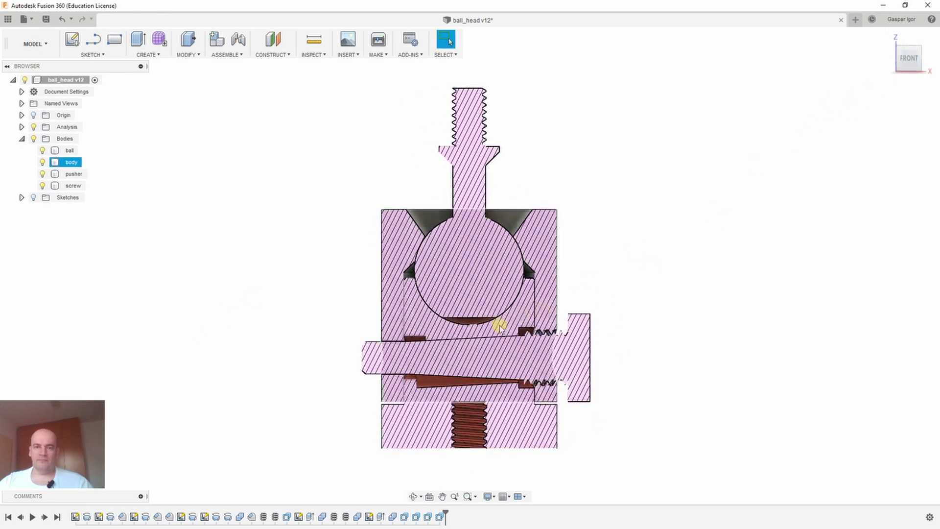
pyautogui.click(465, 357)
pyautogui.scroll(5, 470, 357)
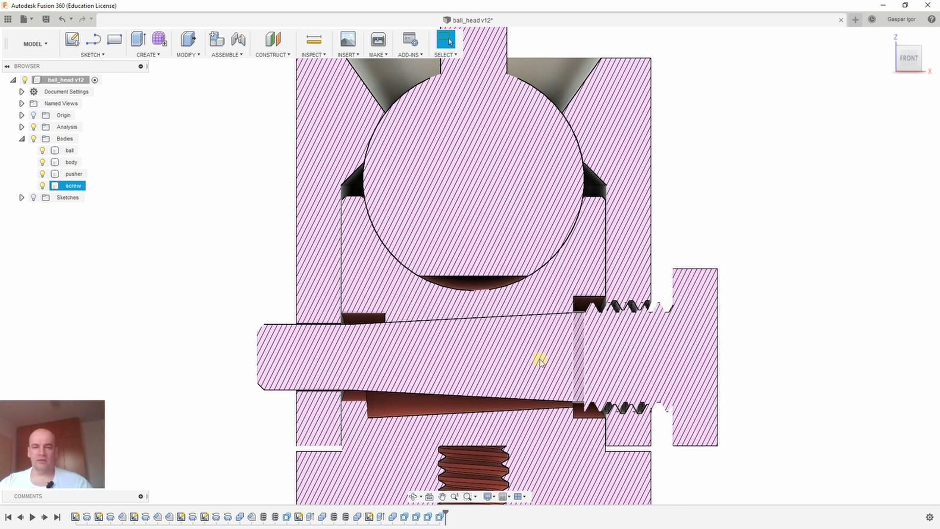
# Point out the pusher, ball, screw and body in the section one by one
pyautogui.click(512, 316)
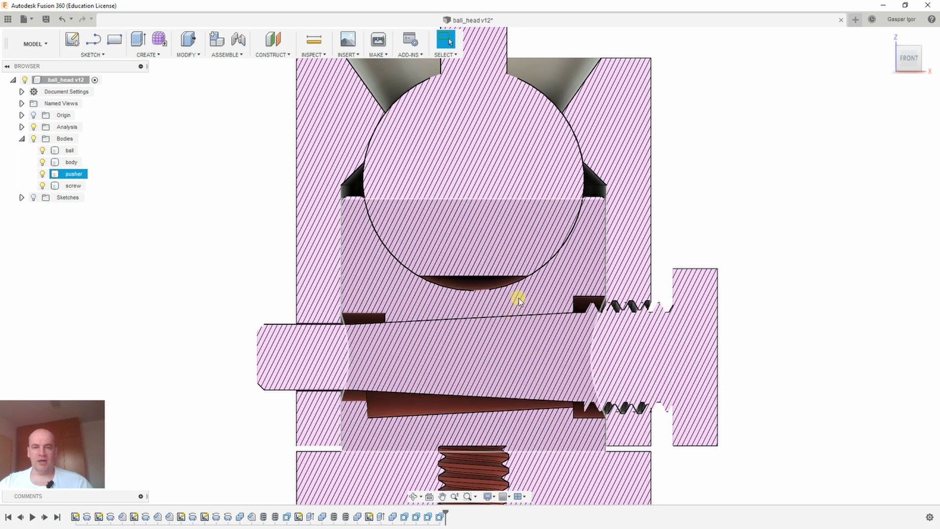
pyautogui.click(498, 175)
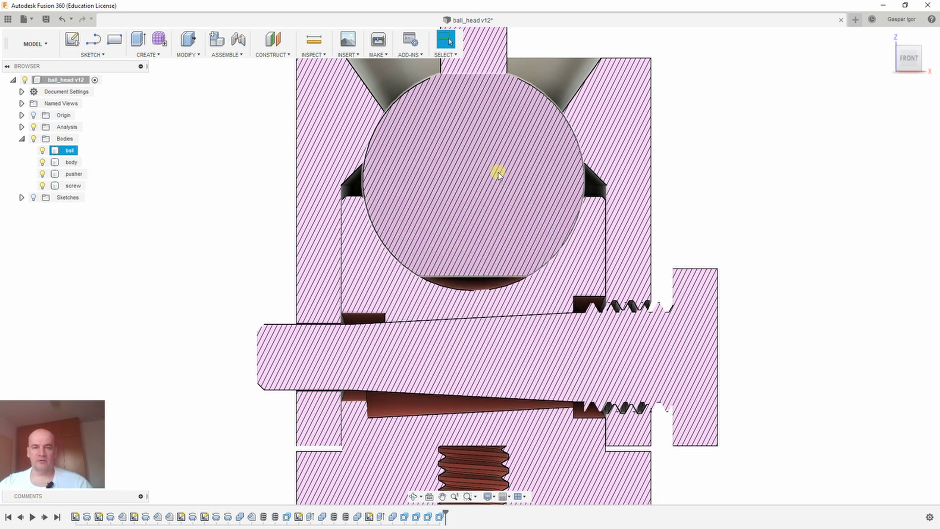
pyautogui.click(630, 326)
pyautogui.click(730, 328)
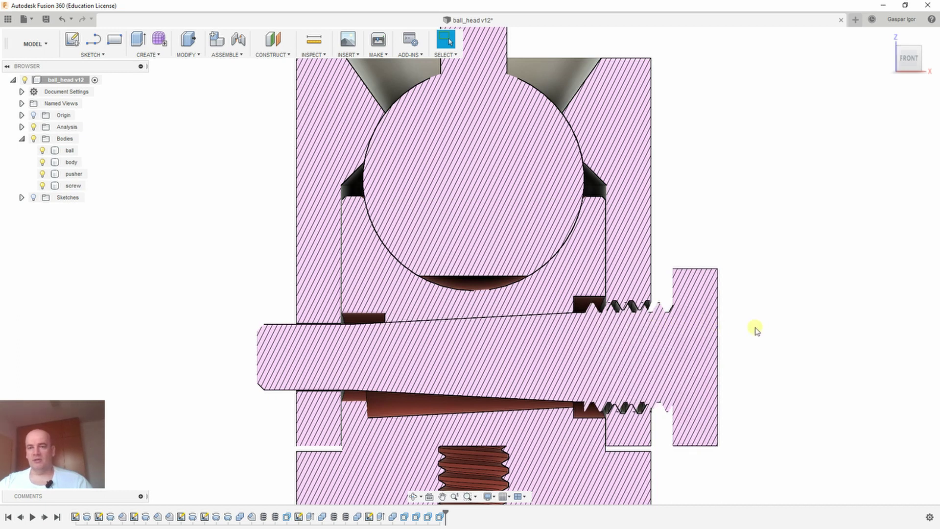
pyautogui.click(534, 338)
pyautogui.click(509, 345)
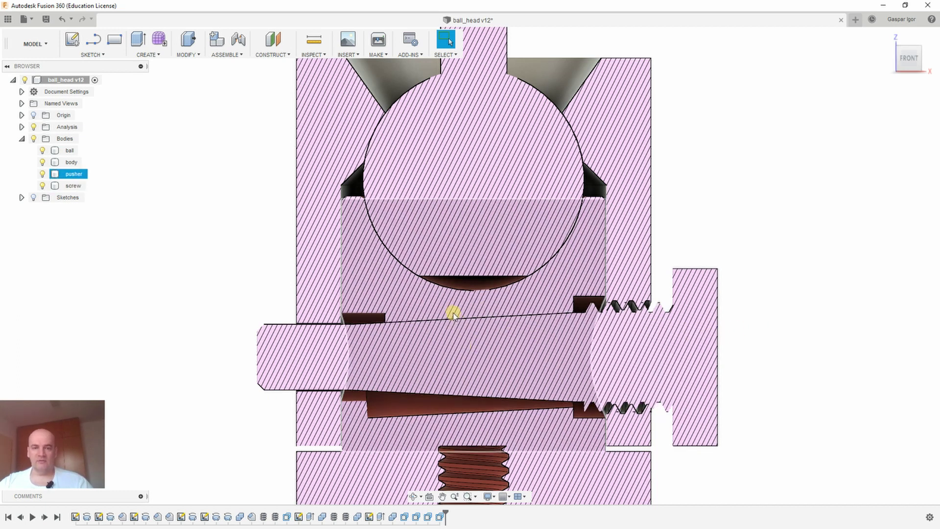
pyautogui.click(858, 395)
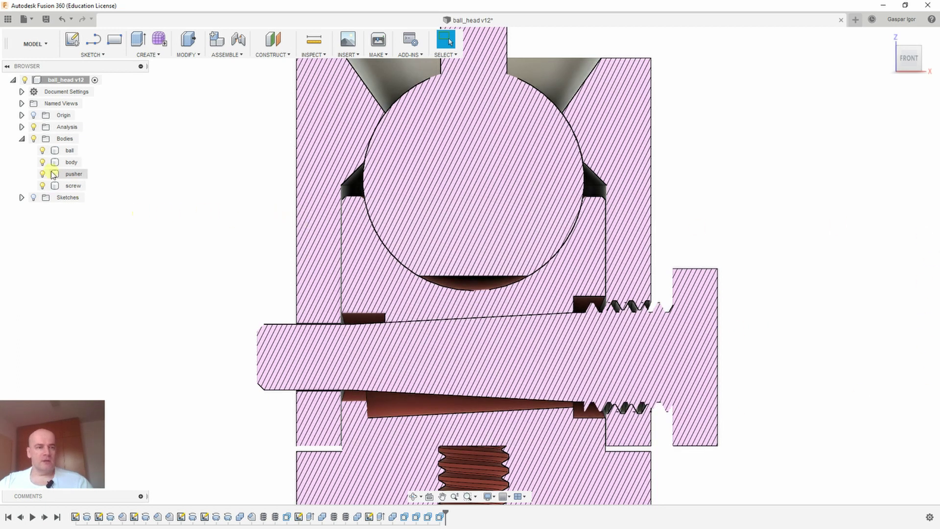
# Hide the pusher, body and ball, leaving only the screw
pyautogui.click(42, 174)
pyautogui.click(43, 162)
pyautogui.click(43, 150)
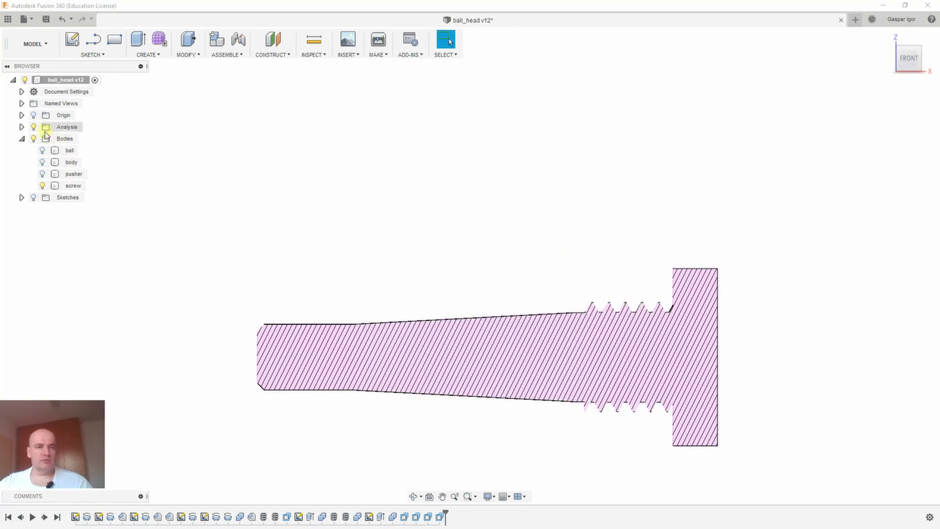
# Turn off the section cut, orbit around the whole screw, then show the pusher
pyautogui.click(33, 126)
pyautogui.moveTo(284, 287)
pyautogui.keyDown('shift'); pyautogui.mouseDown(button='middle')
pyautogui.moveTo(342, 329)
pyautogui.moveTo(350, 357)
pyautogui.moveTo(285, 319)
pyautogui.mouseUp(button='middle'); pyautogui.keyUp('shift')
pyautogui.moveTo(285, 318); pyautogui.dragTo(260, 283)
pyautogui.press('Escape')
pyautogui.click(43, 174)
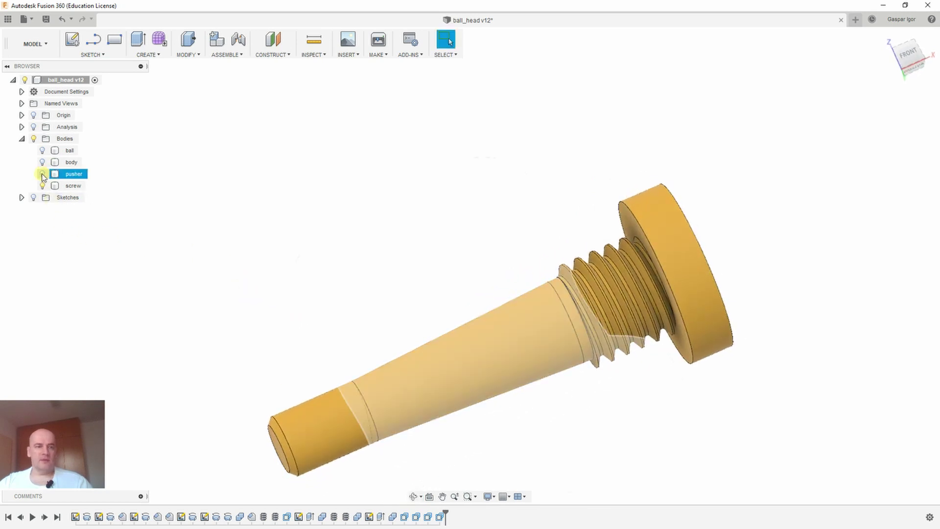
pyautogui.click(42, 174)
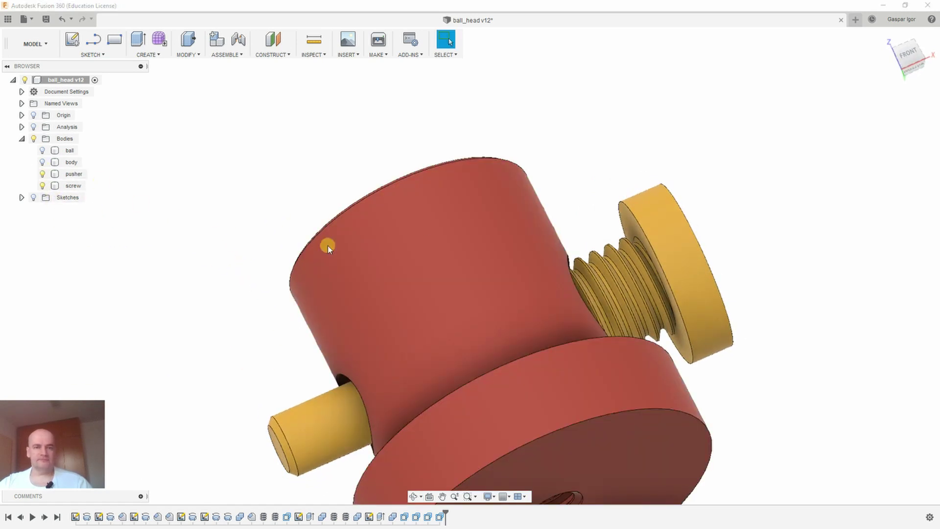
# From the home view, show only the body and cut it in section
pyautogui.click(887, 39)
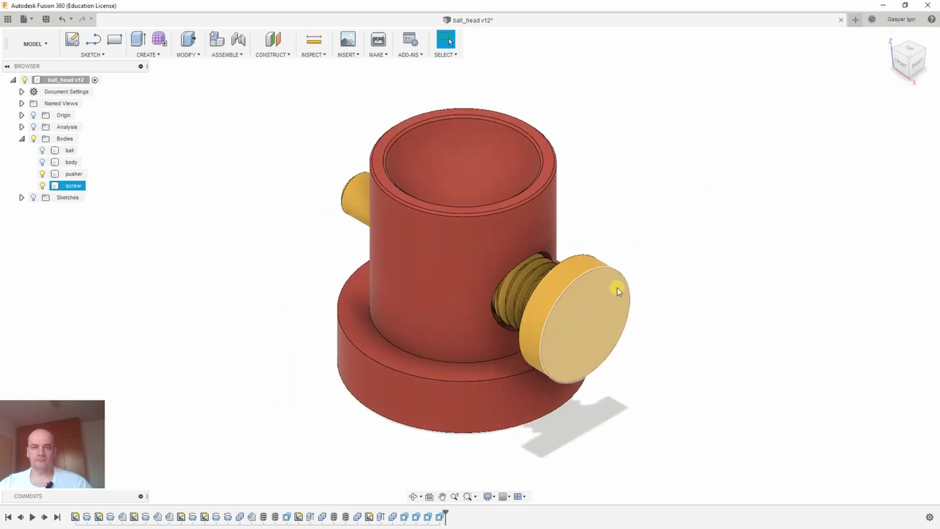
pyautogui.click(42, 162)
pyautogui.click(42, 174)
pyautogui.click(42, 186)
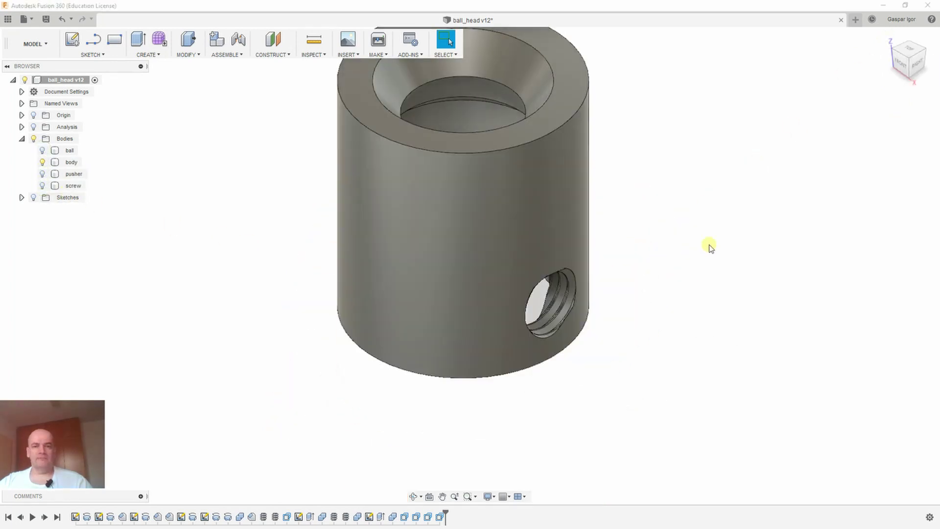
pyautogui.moveTo(685, 195); pyautogui.dragTo(695, 282, button='middle')
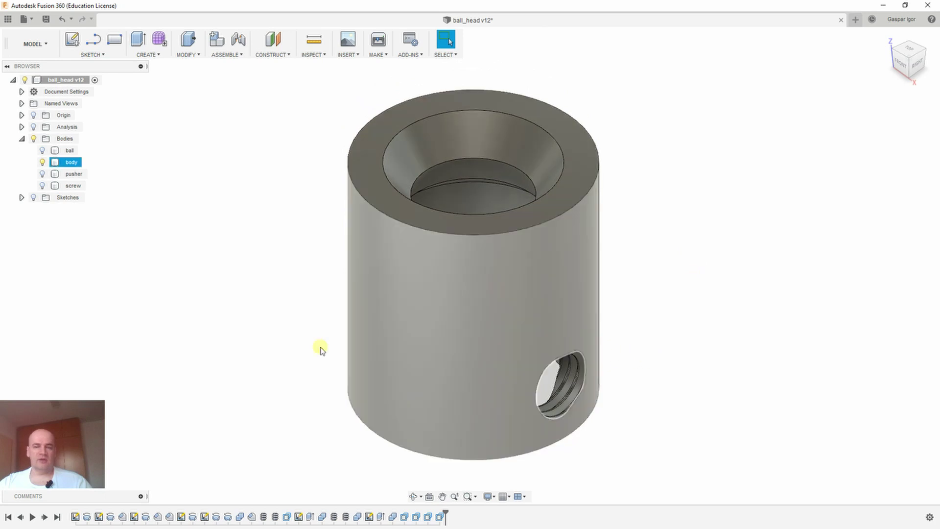
pyautogui.click(321, 349)
pyautogui.keyDown('shift'); pyautogui.moveTo(230, 331); pyautogui.dragTo(281, 321, button='middle'); pyautogui.keyUp('shift')
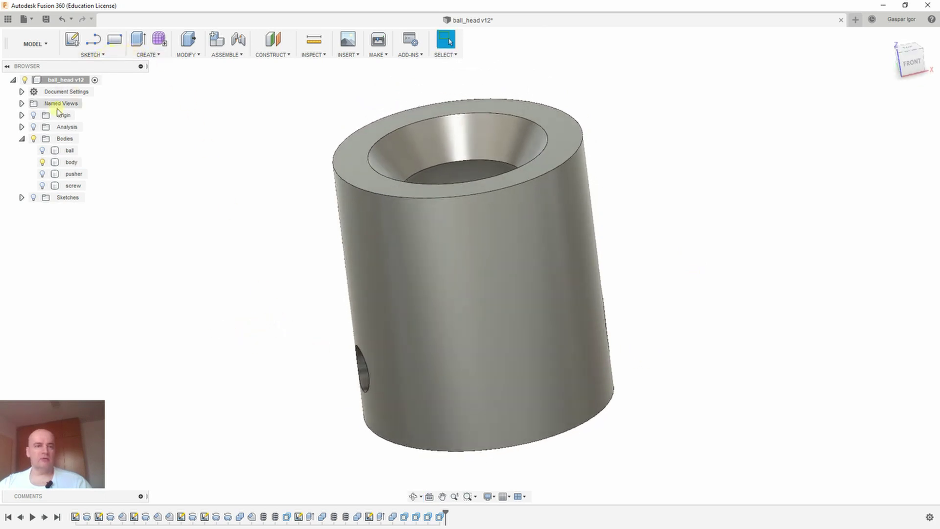
pyautogui.click(33, 127)
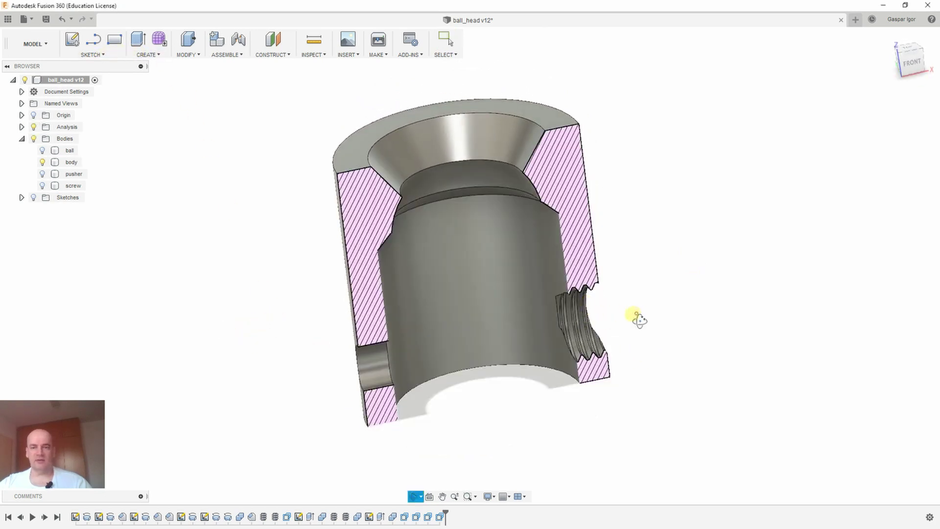
# Orbit the sectioned body upright, then turn off the section cut and hide the body
pyautogui.moveTo(639, 321); pyautogui.dragTo(615, 314)
pyautogui.press('Escape')
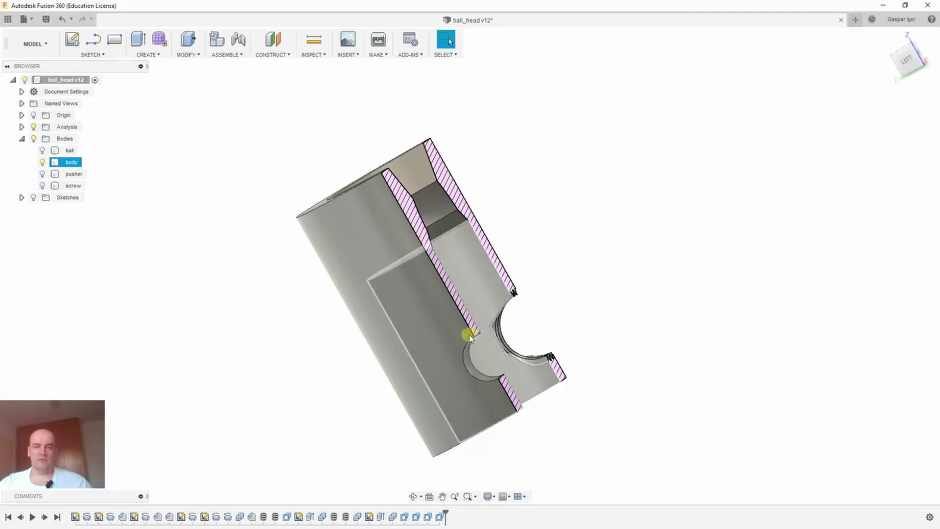
pyautogui.click(34, 127)
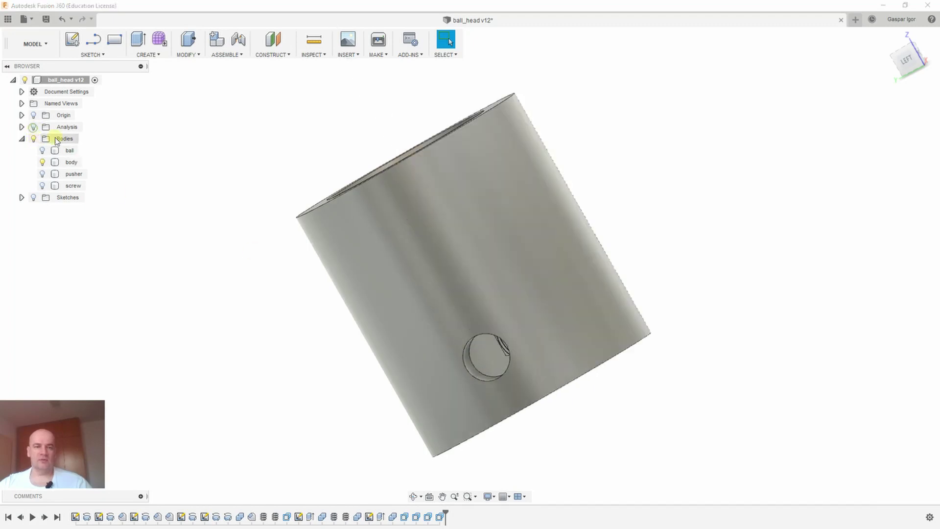
pyautogui.click(41, 163)
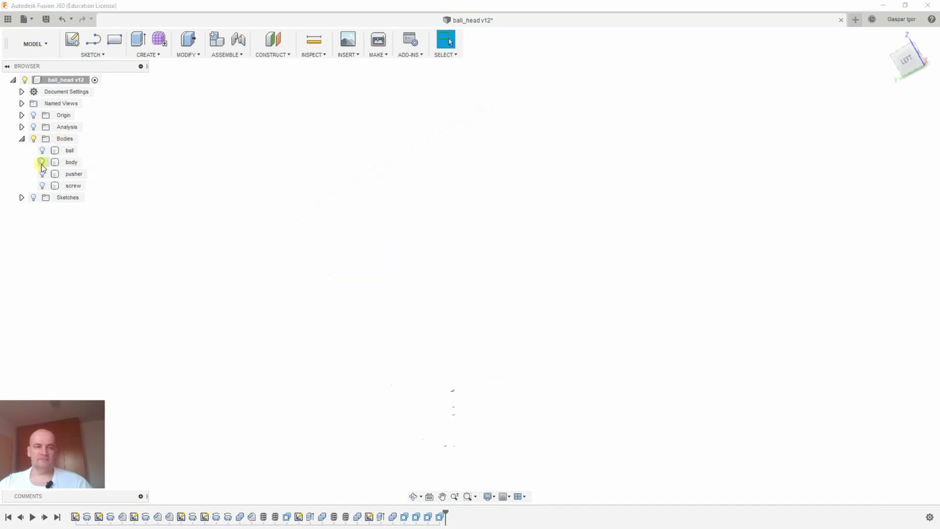
# Show the pusher and orbit to look into its counterbored side hole
pyautogui.click(41, 174)
pyautogui.click(752, 337)
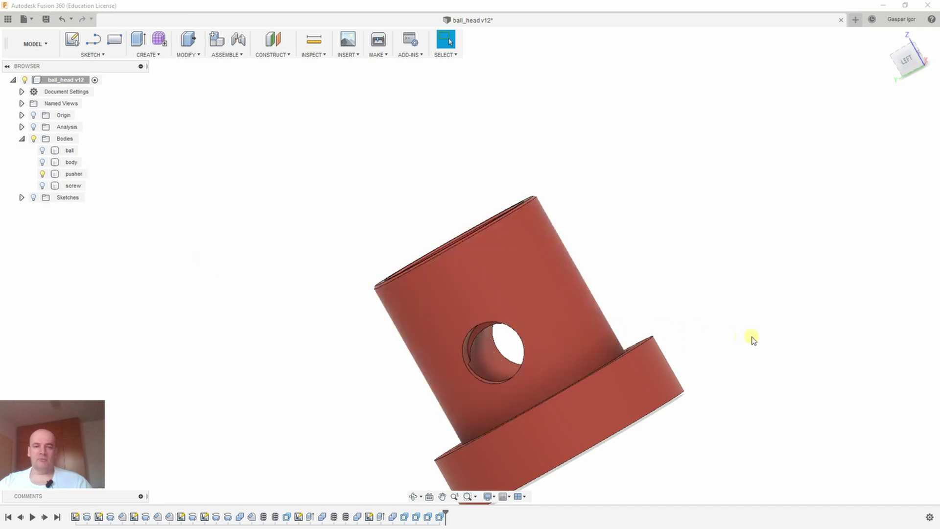
pyautogui.moveTo(752, 336)
pyautogui.keyDown('shift'); pyautogui.mouseDown(button='middle')
pyautogui.moveTo(720, 343)
pyautogui.moveTo(753, 332)
pyautogui.mouseUp(button='middle'); pyautogui.keyUp('shift')
pyautogui.keyDown('shift'); pyautogui.moveTo(810, 248); pyautogui.dragTo(573, 195, button='middle'); pyautogui.keyUp('shift')
pyautogui.click(887, 41)
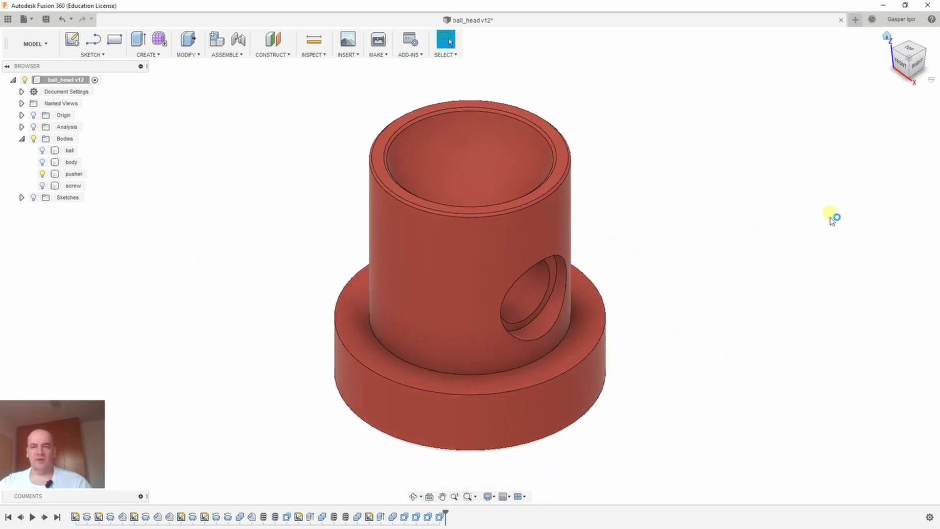
pyautogui.keyDown('shift'); pyautogui.moveTo(834, 214); pyautogui.dragTo(714, 227, button='middle'); pyautogui.keyUp('shift')
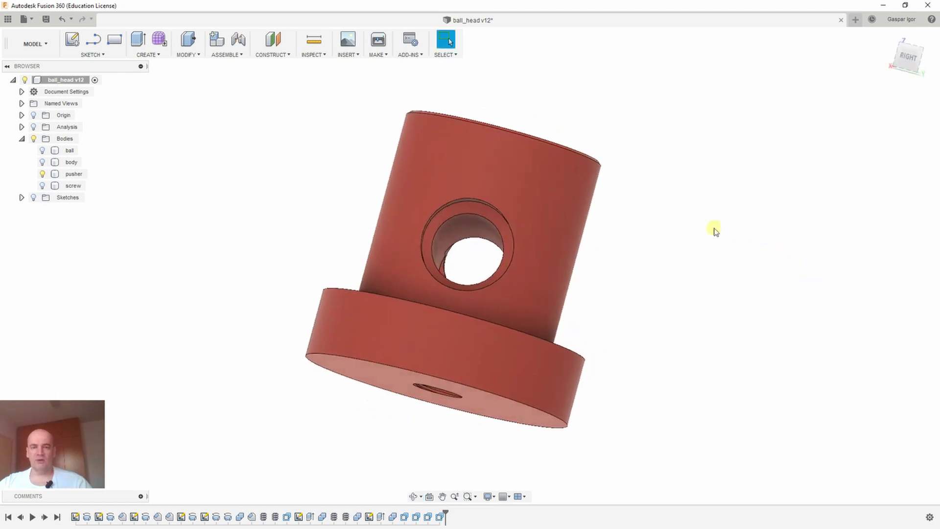
# Swap the pusher for the yellow screw and orbit to inspect the screw alone
pyautogui.click(453, 236)
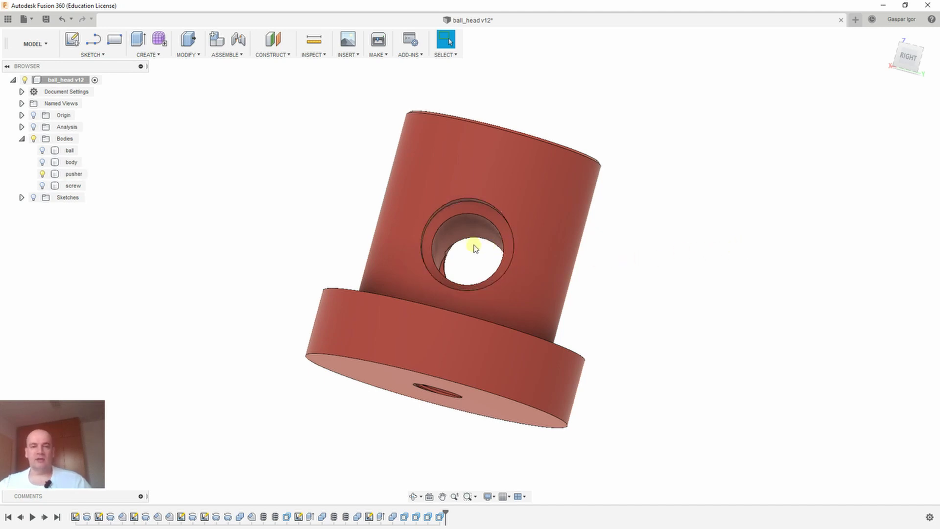
pyautogui.click(42, 185)
pyautogui.click(41, 174)
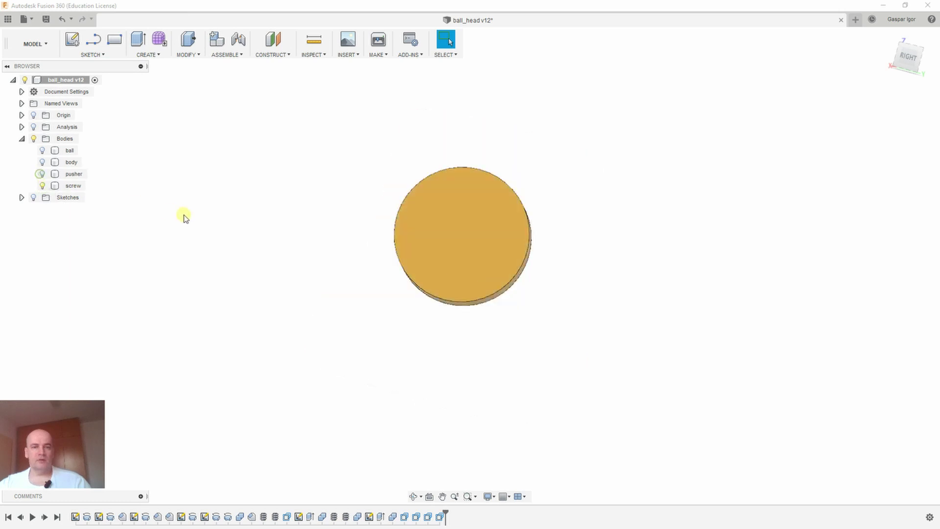
pyautogui.keyDown('shift'); pyautogui.moveTo(185, 217); pyautogui.dragTo(212, 280, button='middle'); pyautogui.keyUp('shift')
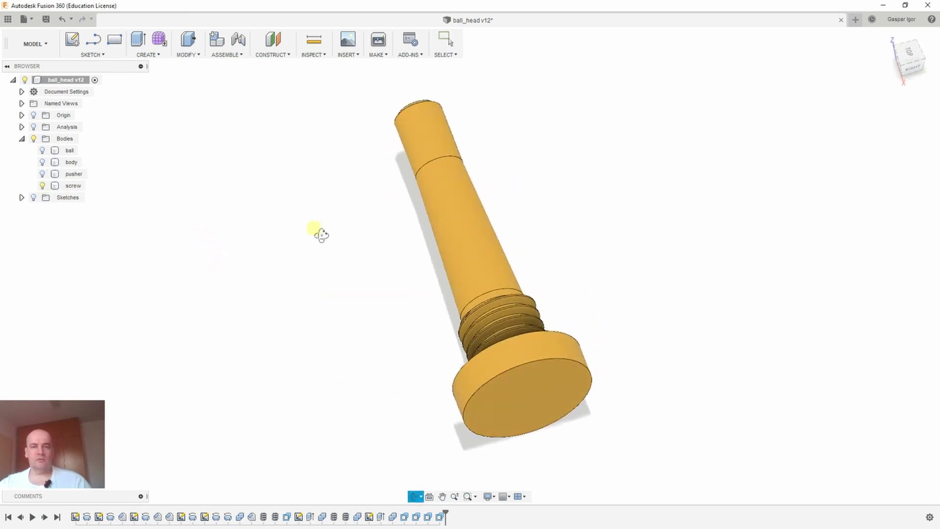
pyautogui.keyDown('shift'); pyautogui.moveTo(321, 235); pyautogui.dragTo(296, 225, button='middle'); pyautogui.keyUp('shift')
pyautogui.click(493, 394)
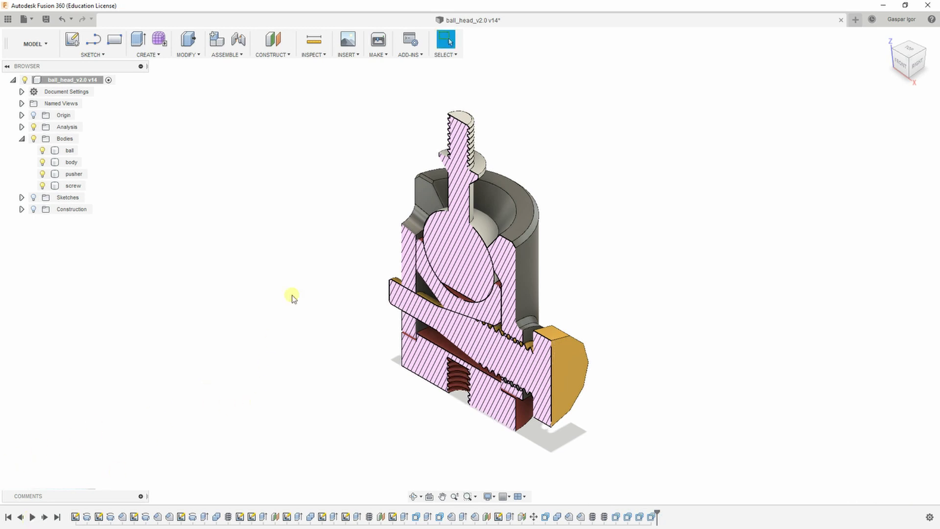
# From the home view, hide the body, pusher and screw to leave only the ball
pyautogui.keyDown('shift'); pyautogui.moveTo(277, 267); pyautogui.dragTo(602, 310, button='middle'); pyautogui.keyUp('shift')
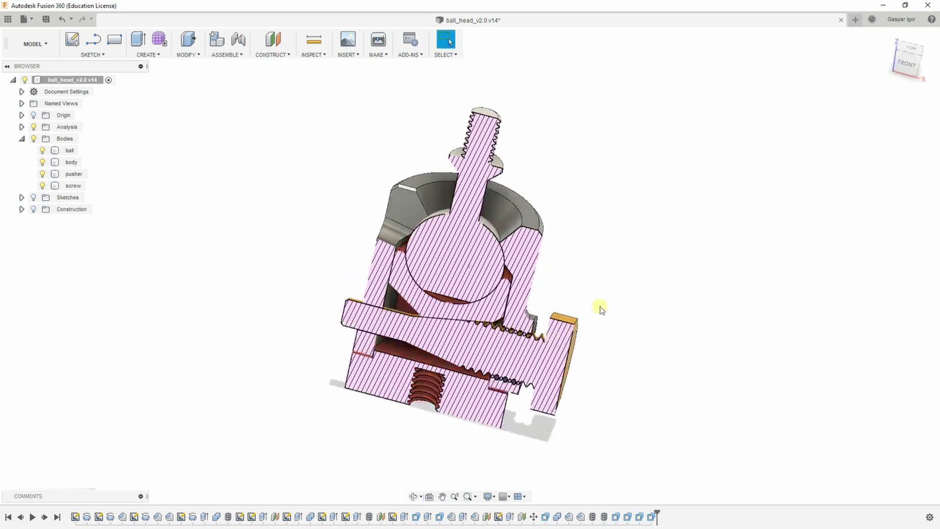
pyautogui.click(887, 38)
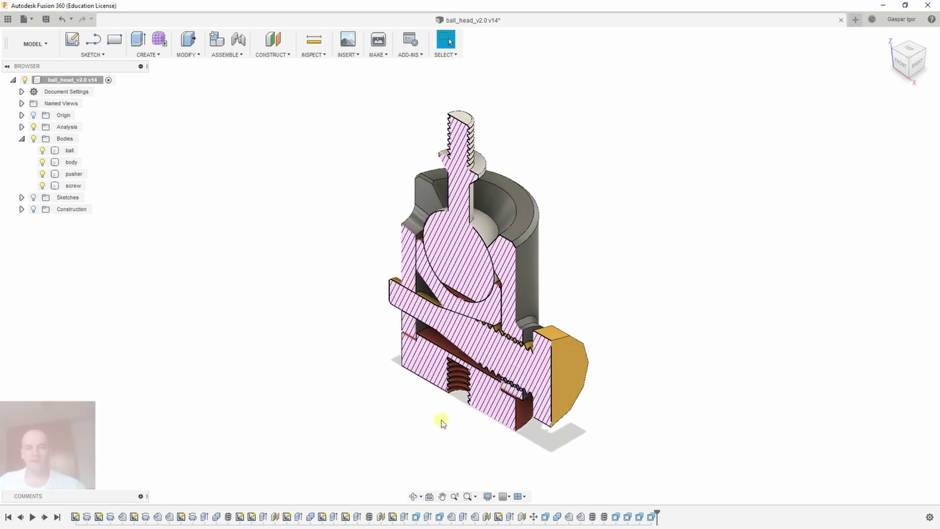
pyautogui.click(43, 162)
pyautogui.click(43, 174)
pyautogui.click(42, 185)
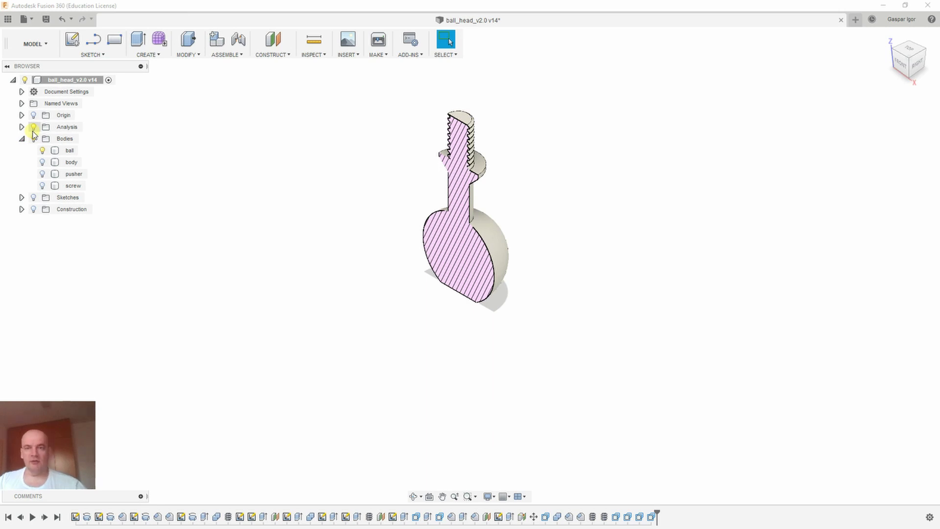
# Show the body again and orbit around the housing to see its side holes
pyautogui.click(42, 162)
pyautogui.click(109, 189)
pyautogui.moveTo(294, 244); pyautogui.dragTo(311, 242)
pyautogui.press('Escape')
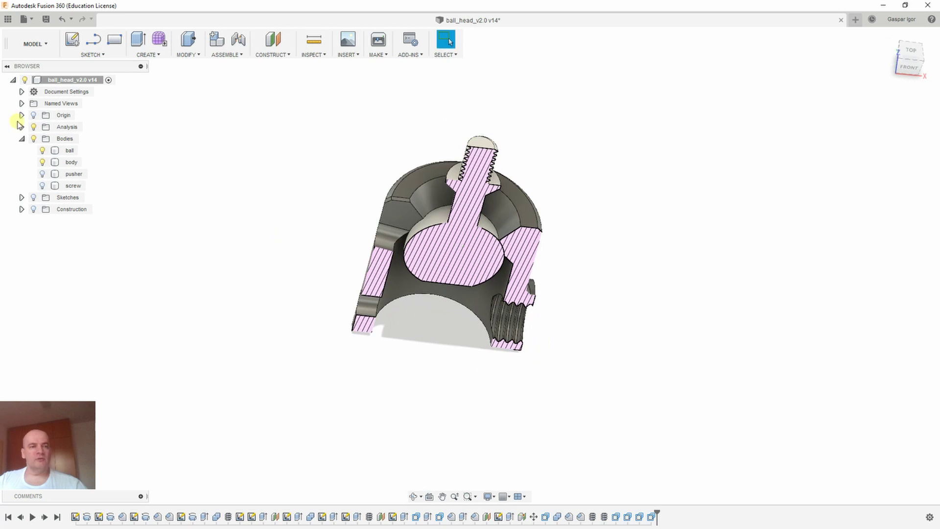
pyautogui.keyDown('shift'); pyautogui.moveTo(296, 354); pyautogui.dragTo(342, 339, button='middle'); pyautogui.keyUp('shift')
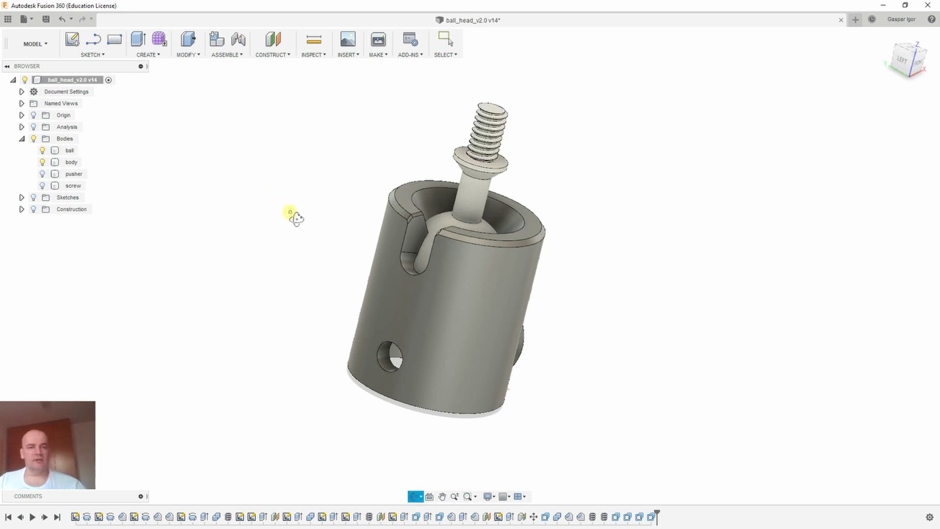
pyautogui.moveTo(296, 217)
pyautogui.keyDown('shift'); pyautogui.mouseDown(button='middle')
pyautogui.moveTo(270, 210)
pyautogui.moveTo(304, 212)
pyautogui.moveTo(289, 216)
pyautogui.mouseUp(button='middle'); pyautogui.keyUp('shift')
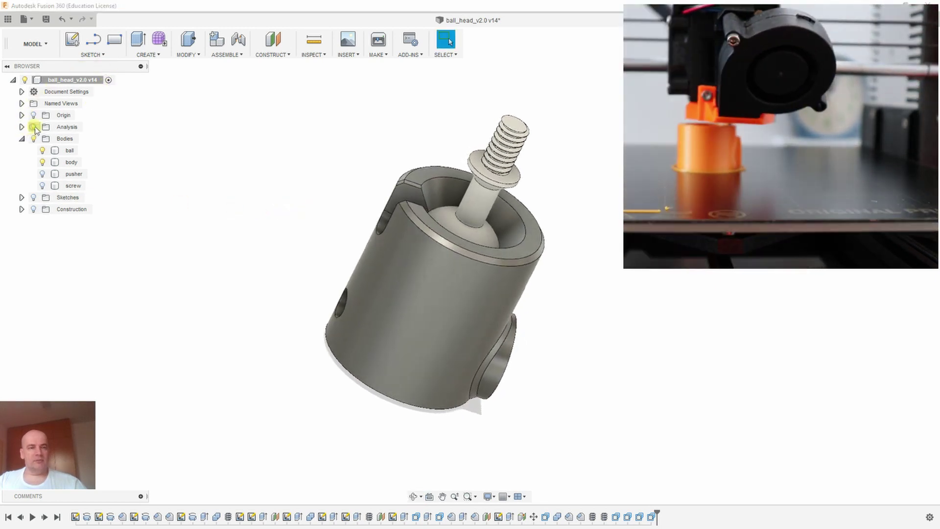
# Turn the section cut back on, add the screw in front view, and orbit the section
pyautogui.click(33, 127)
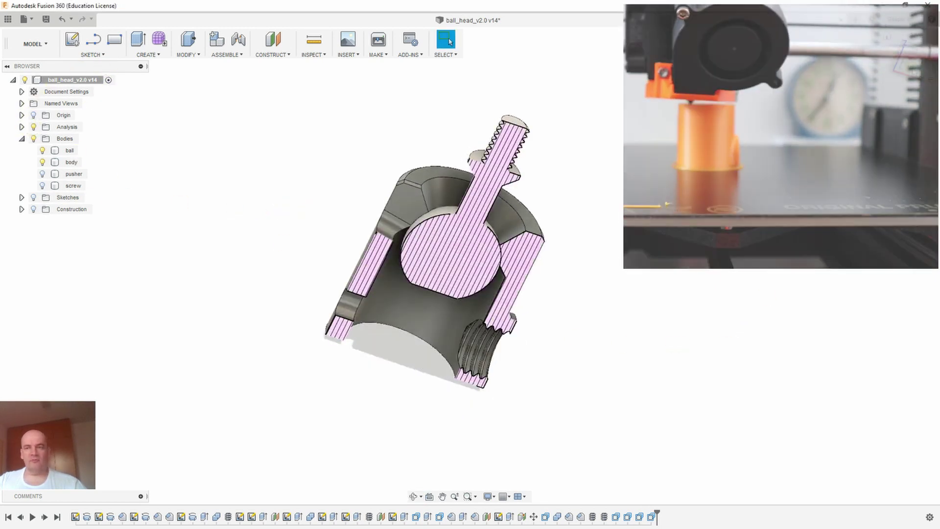
pyautogui.click(909, 58)
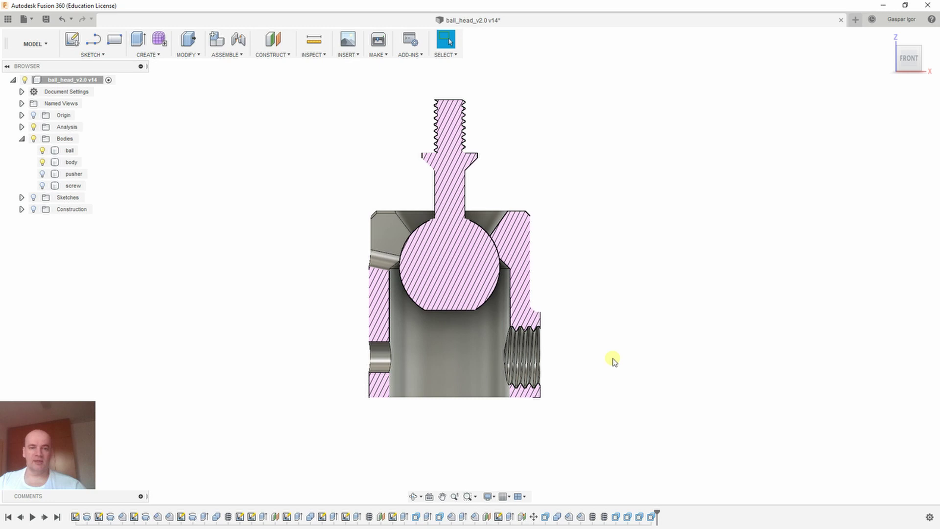
pyautogui.click(42, 186)
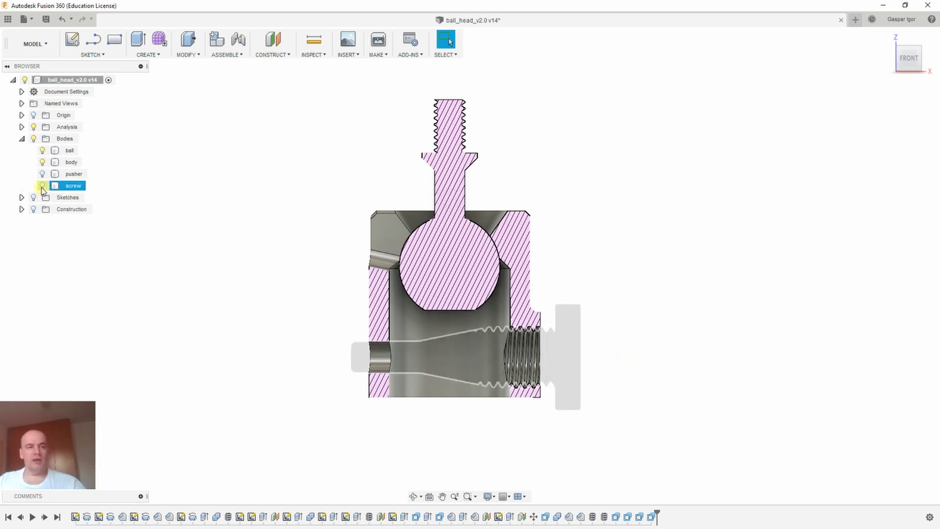
pyautogui.click(599, 352)
pyautogui.keyDown('shift'); pyautogui.moveTo(774, 358); pyautogui.dragTo(711, 362, button='middle'); pyautogui.keyUp('shift')
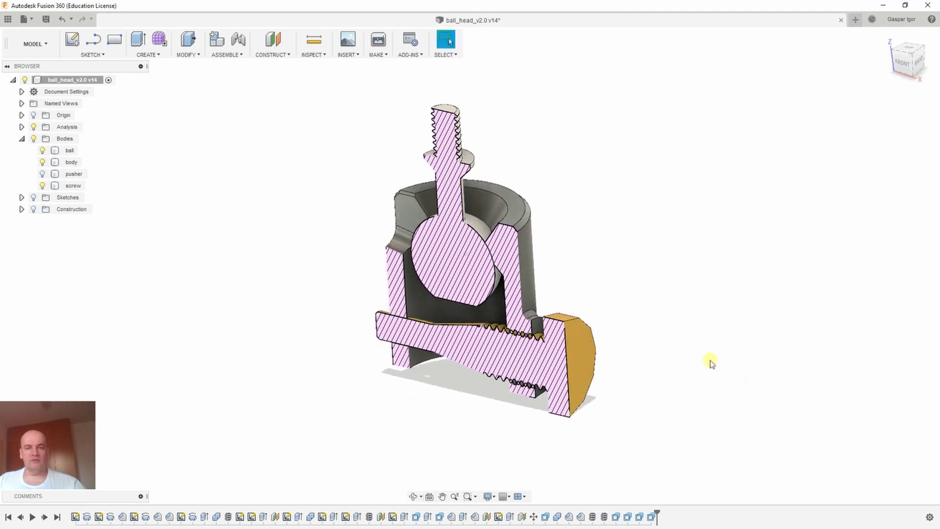
pyautogui.keyDown('shift'); pyautogui.moveTo(713, 325); pyautogui.dragTo(731, 319, button='middle'); pyautogui.keyUp('shift')
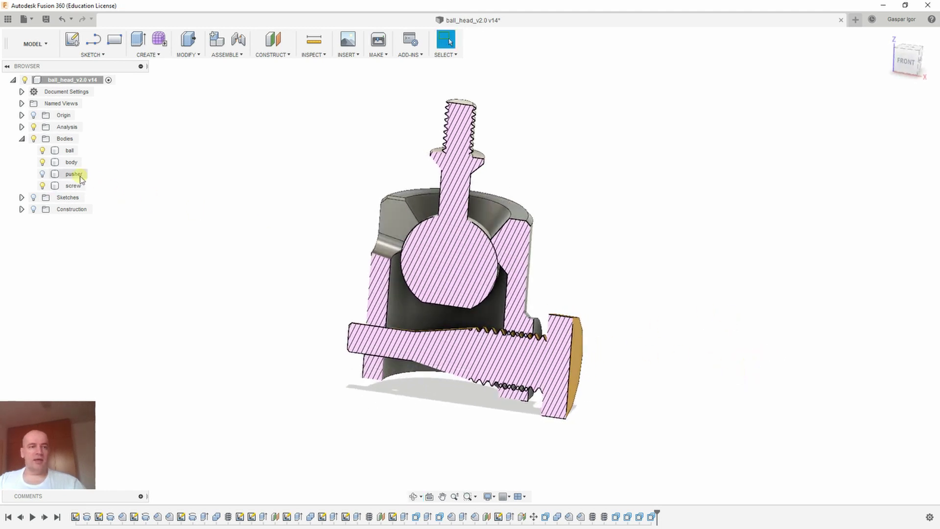
pyautogui.click(42, 174)
pyautogui.click(43, 175)
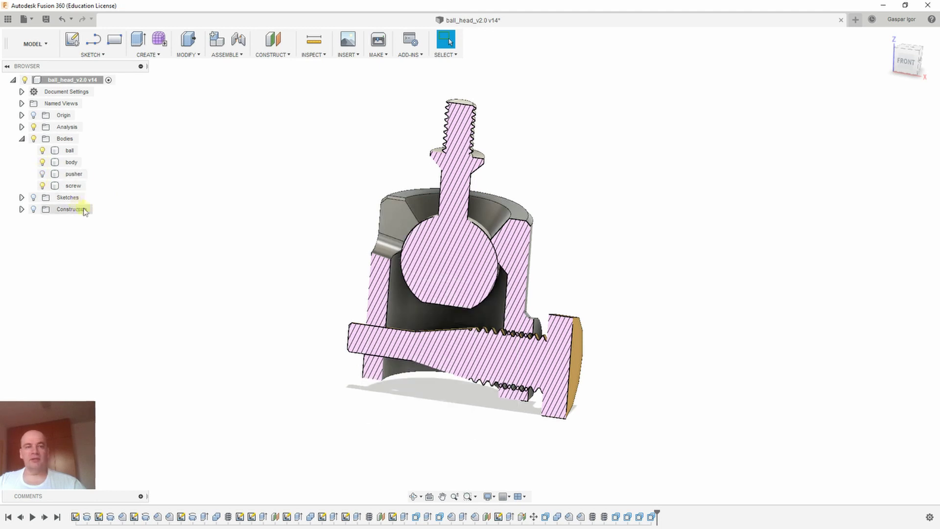
# Show the red pusher at the housing base and orbit around it
pyautogui.click(43, 174)
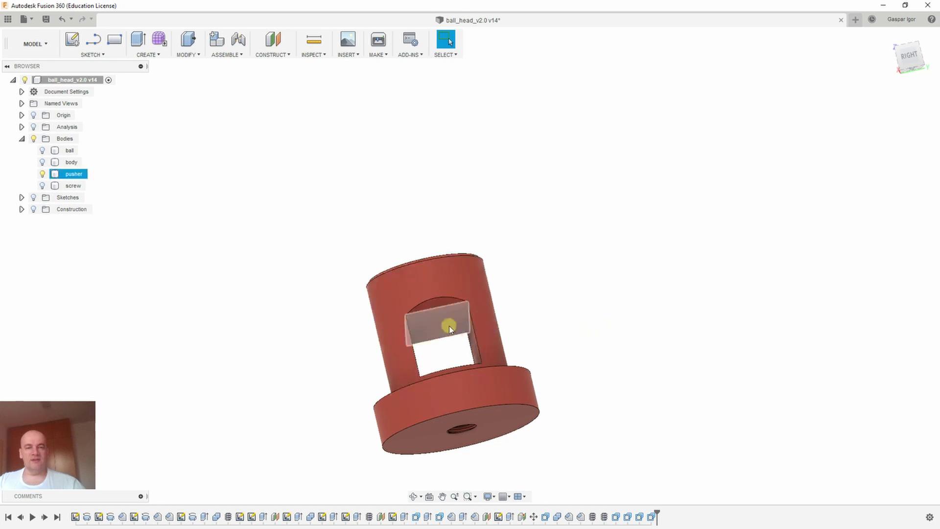
pyautogui.click(519, 250)
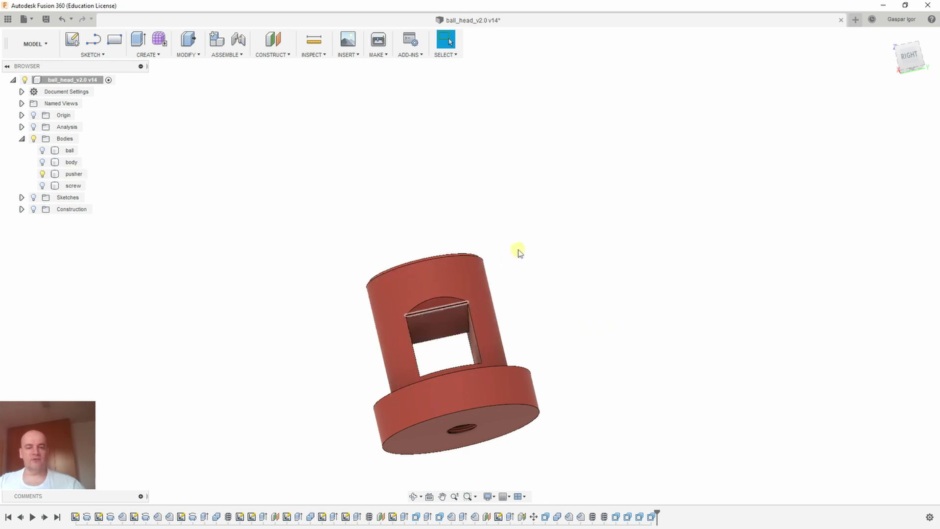
pyautogui.keyDown('shift'); pyautogui.moveTo(519, 250); pyautogui.dragTo(650, 222, button='middle'); pyautogui.keyUp('shift')
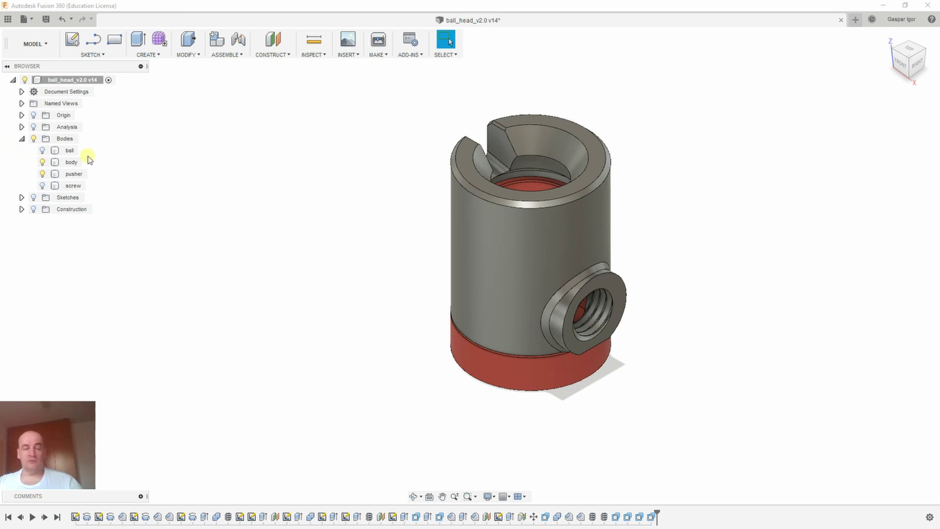
# Show the hex screw, hide the pusher and body, and orbit around the lone screw
pyautogui.click(42, 185)
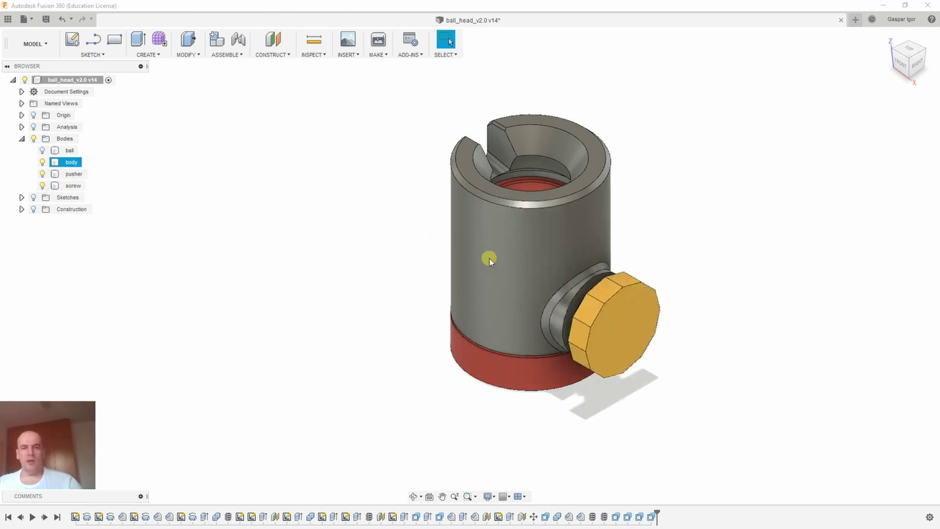
pyautogui.click(42, 173)
pyautogui.click(42, 163)
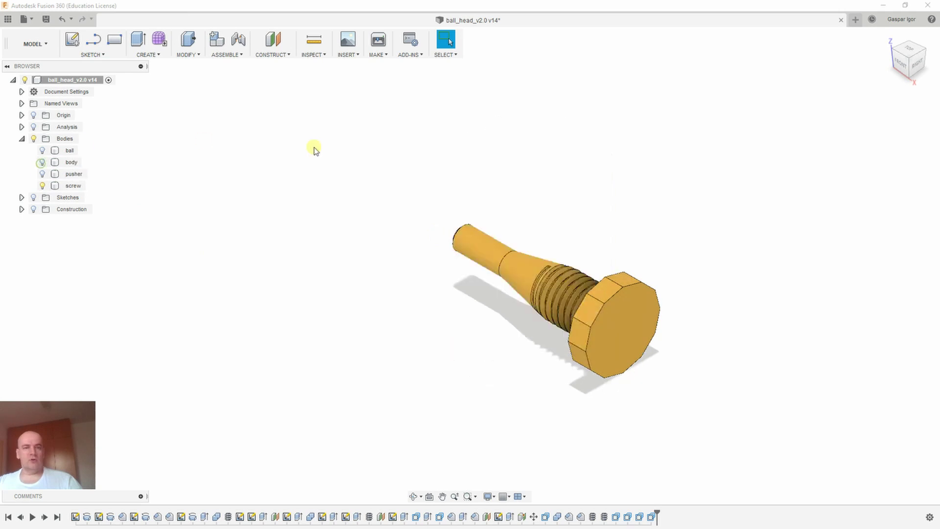
pyautogui.keyDown('shift'); pyautogui.moveTo(562, 187); pyautogui.dragTo(557, 374, button='middle'); pyautogui.keyUp('shift')
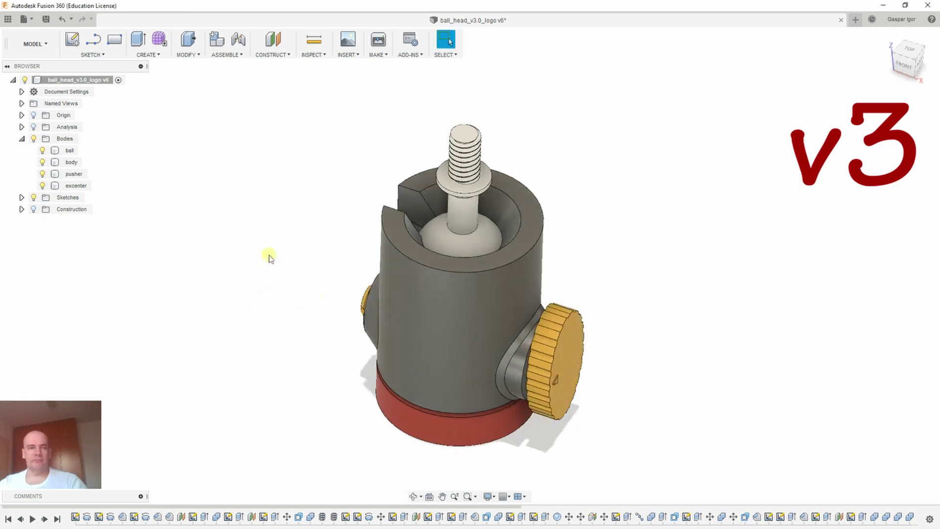
# Toggle the body, pusher and excenter shaft lightbulbs to leave the v3 housing alone, then orbit it
pyautogui.click(42, 162)
pyautogui.click(43, 174)
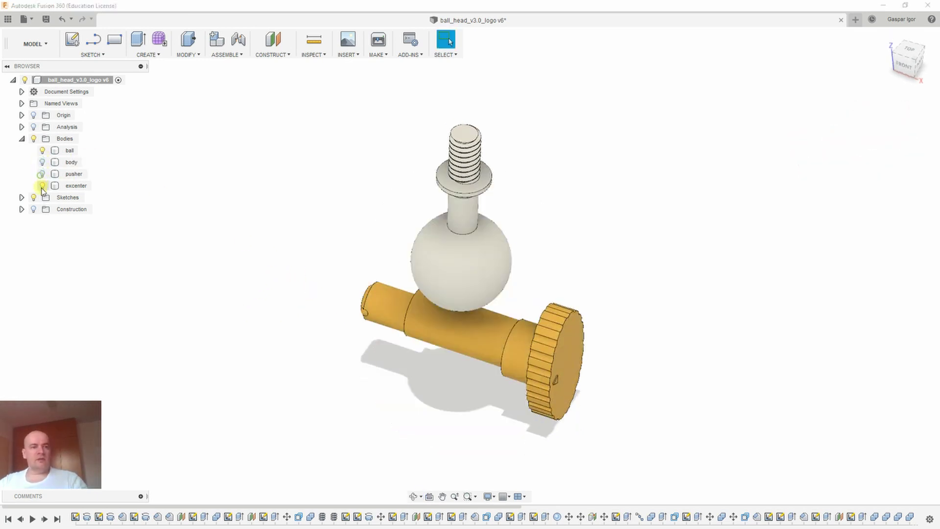
pyautogui.click(42, 186)
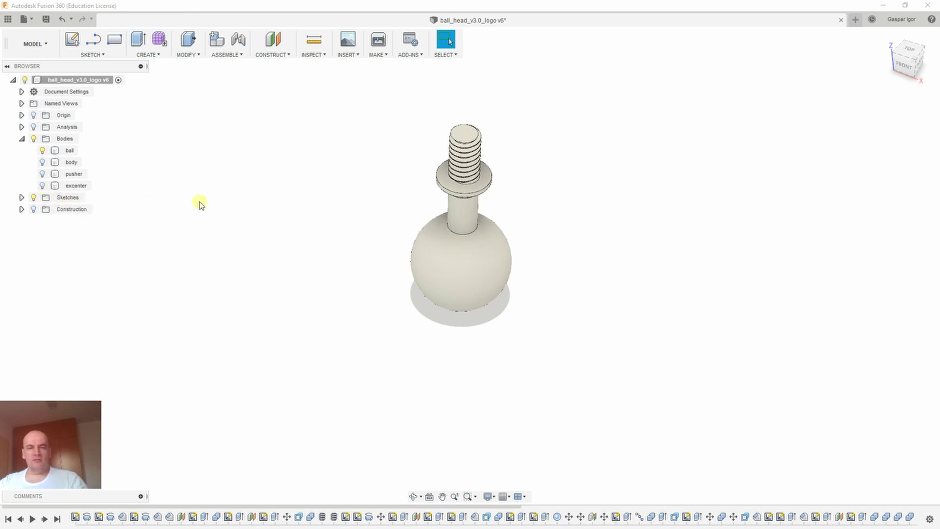
pyautogui.moveTo(328, 230)
pyautogui.mouseDown()
pyautogui.moveTo(316, 176)
pyautogui.moveTo(326, 220)
pyautogui.mouseUp()
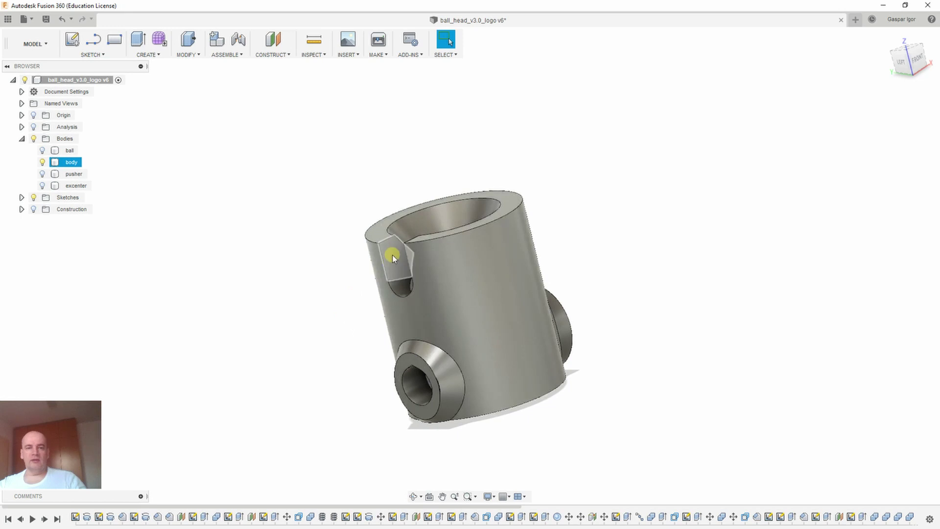
pyautogui.click(331, 292)
pyautogui.keyDown('shift'); pyautogui.moveTo(332, 292); pyautogui.dragTo(814, 121, button='middle'); pyautogui.keyUp('shift')
pyautogui.click(887, 37)
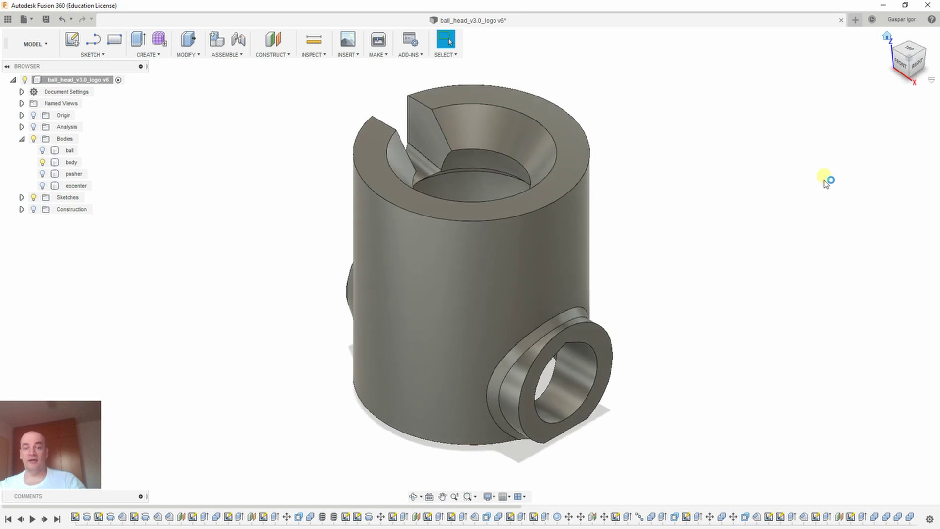
pyautogui.keyDown('shift'); pyautogui.moveTo(803, 294); pyautogui.dragTo(773, 264, button='middle'); pyautogui.keyUp('shift')
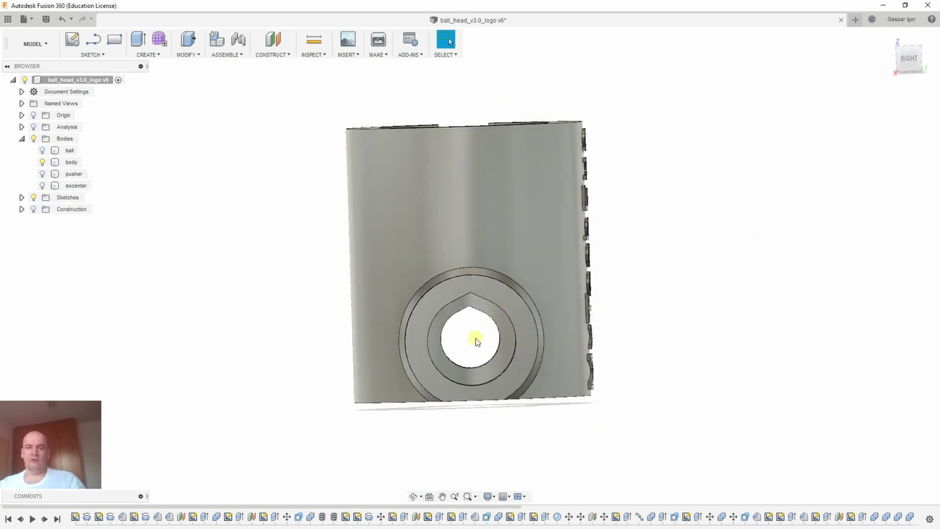
pyautogui.keyDown('shift'); pyautogui.moveTo(315, 349); pyautogui.dragTo(311, 343, button='middle'); pyautogui.keyUp('shift')
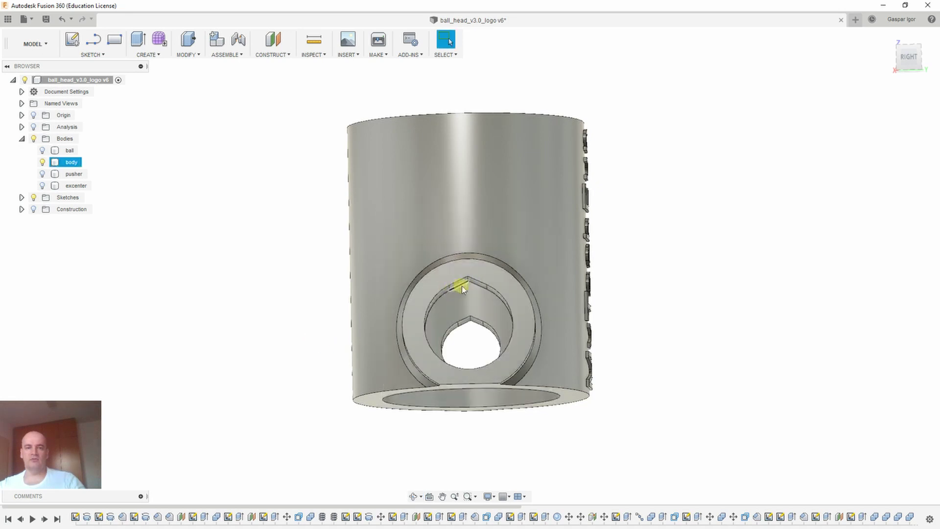
pyautogui.click(274, 298)
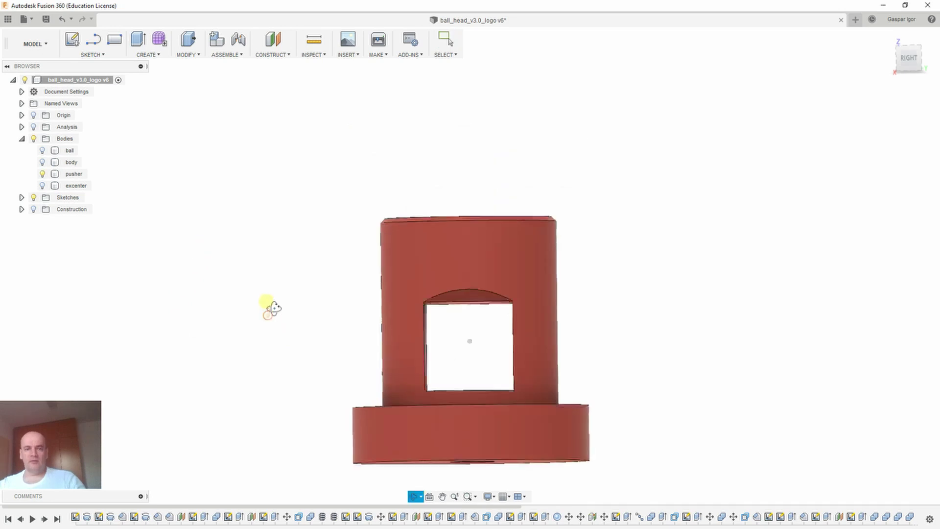
# Orbit around the red pusher to inspect its underside, side notch and top opening
pyautogui.moveTo(268, 309)
pyautogui.mouseDown()
pyautogui.moveTo(275, 302)
pyautogui.moveTo(267, 308)
pyautogui.mouseUp()
pyautogui.press('Escape')
pyautogui.click(455, 306)
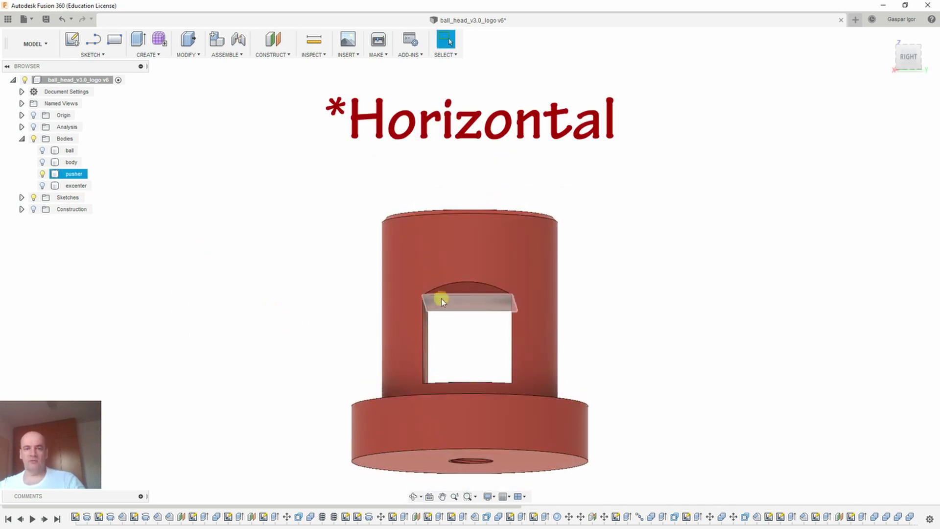
pyautogui.click(304, 301)
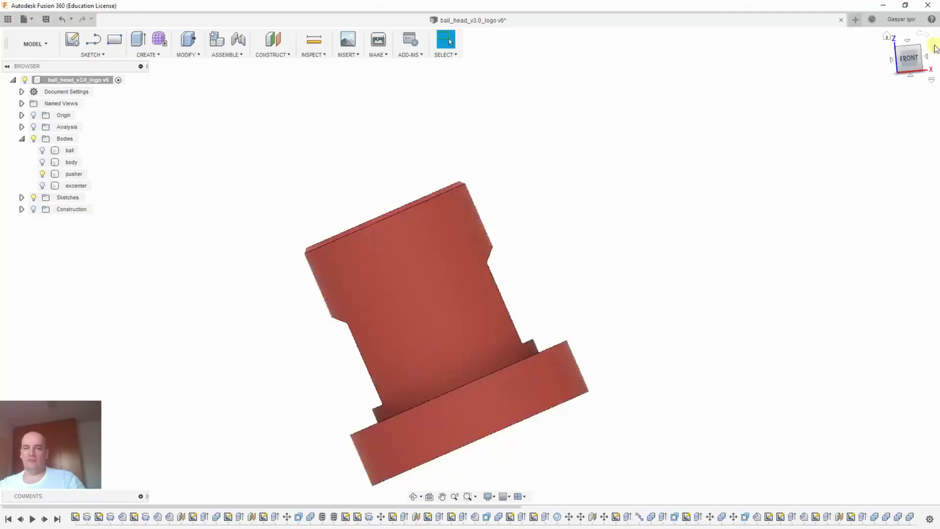
pyautogui.keyDown('shift'); pyautogui.moveTo(494, 269); pyautogui.dragTo(474, 265, button='middle'); pyautogui.keyUp('shift')
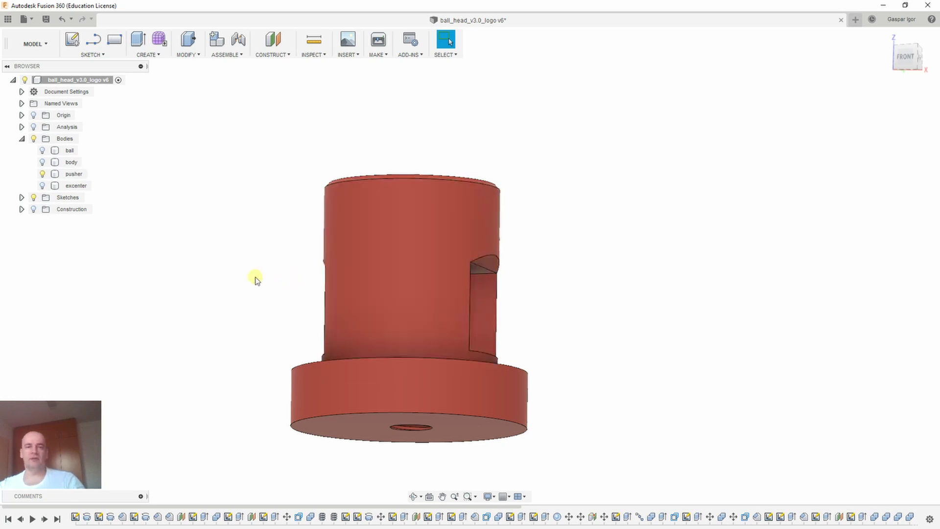
pyautogui.keyDown('shift'); pyautogui.moveTo(255, 280); pyautogui.dragTo(288, 278, button='middle'); pyautogui.keyUp('shift')
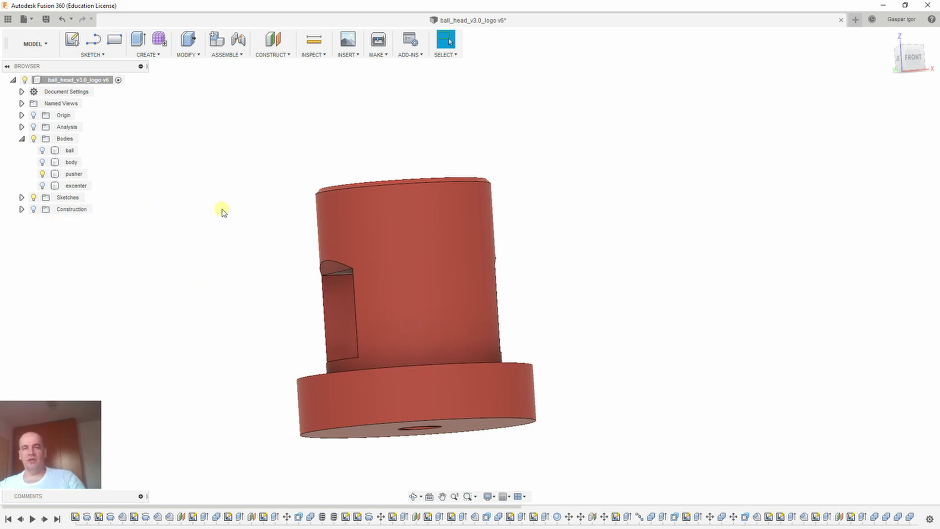
pyautogui.keyDown('shift'); pyautogui.moveTo(233, 184); pyautogui.dragTo(195, 190, button='middle'); pyautogui.keyUp('shift')
# Show the yellow excenter on its own and orbit to view its shaft end-on
pyautogui.click(42, 185)
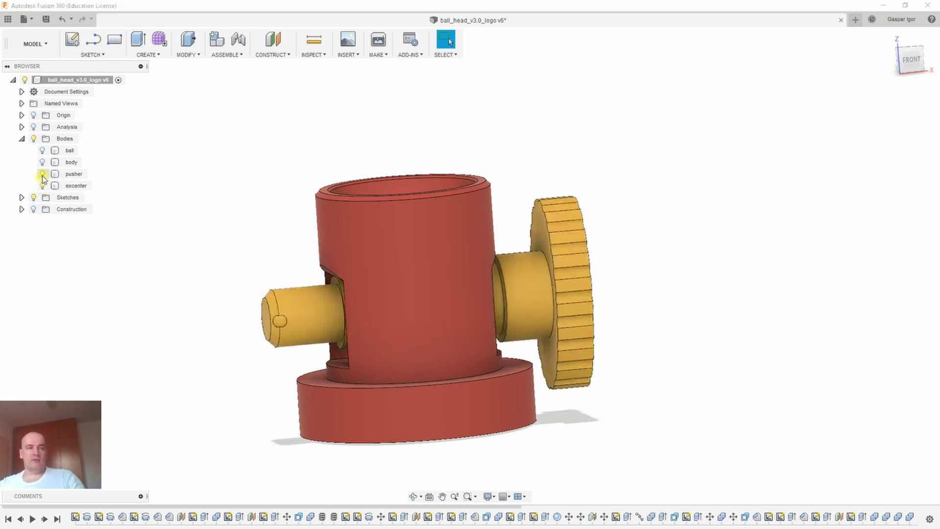
pyautogui.click(43, 174)
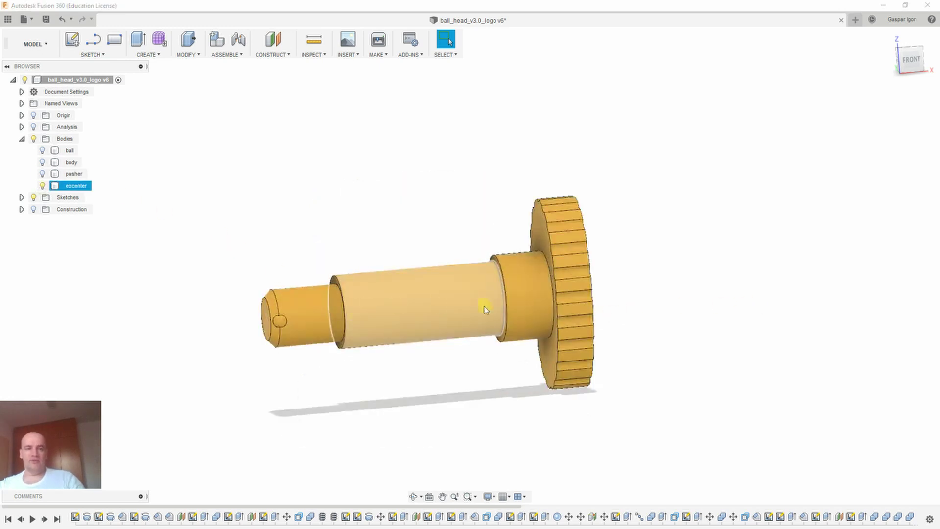
pyautogui.keyDown('shift'); pyautogui.moveTo(659, 314); pyautogui.dragTo(681, 314, button='middle'); pyautogui.keyUp('shift')
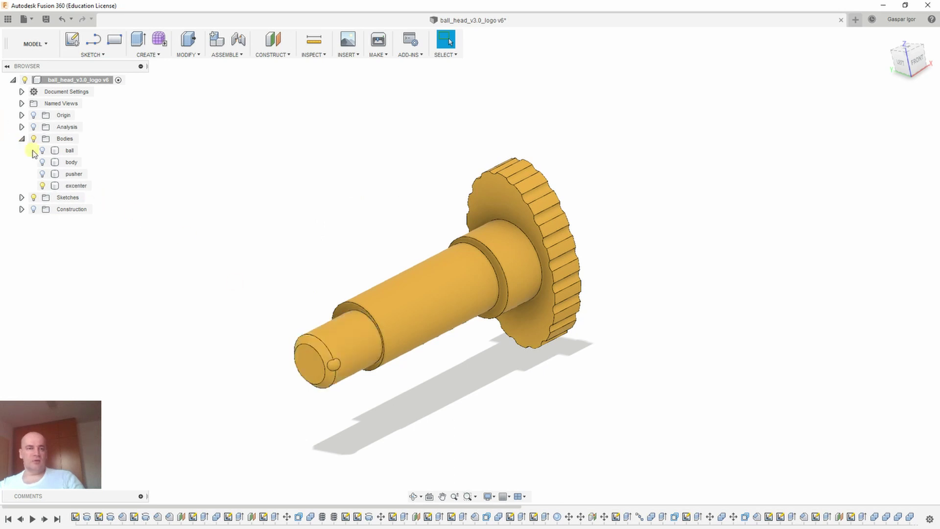
pyautogui.click(42, 163)
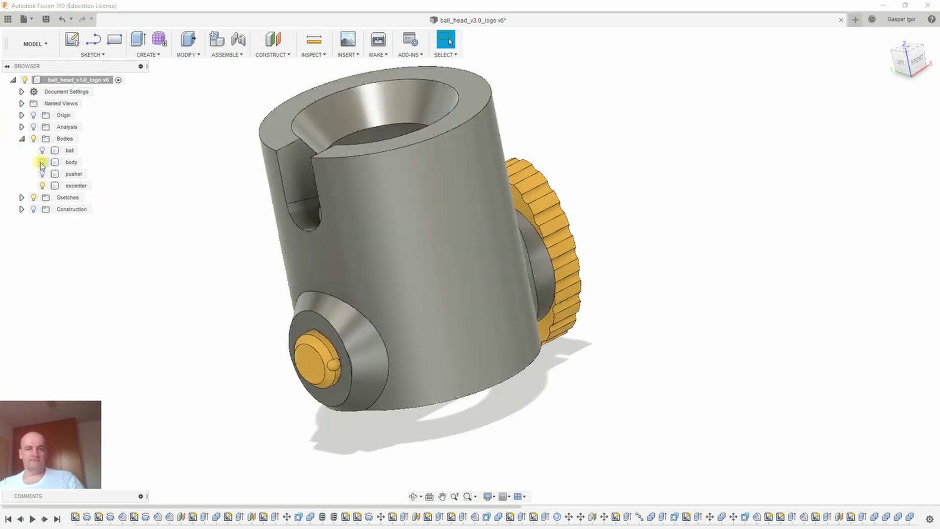
pyautogui.click(43, 162)
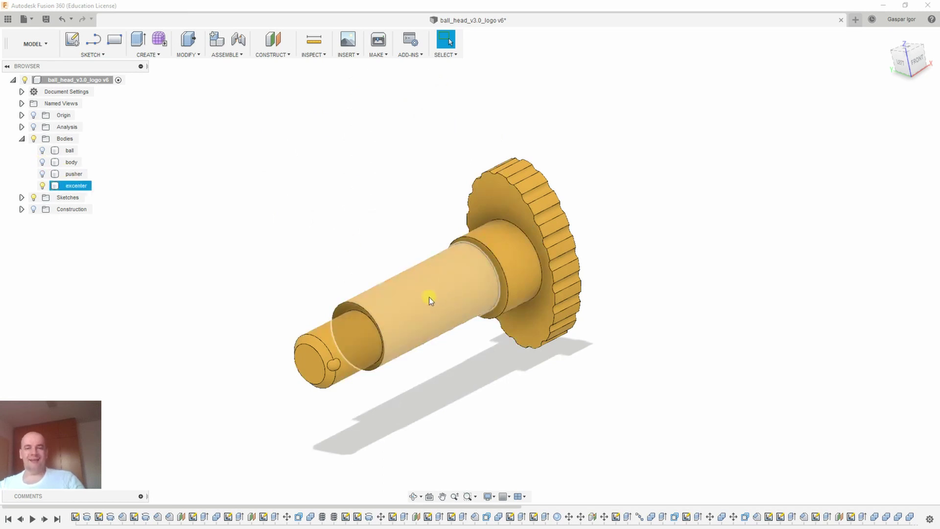
pyautogui.keyDown('shift'); pyautogui.moveTo(329, 263); pyautogui.dragTo(372, 256, button='middle'); pyautogui.keyUp('shift')
# Bring back the red pusher and highlight the excenter to show its offset inside it
pyautogui.click(392, 258)
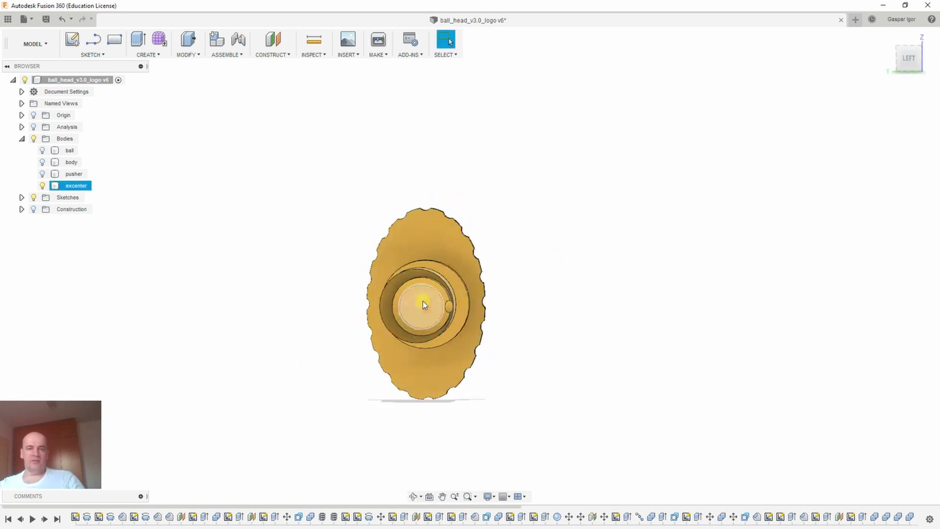
pyautogui.click(421, 233)
pyautogui.click(432, 235)
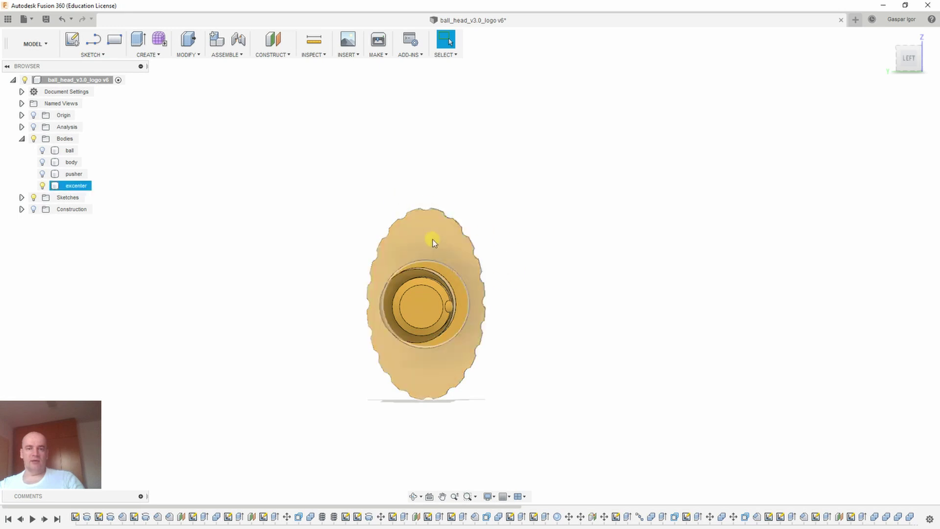
pyautogui.click(122, 204)
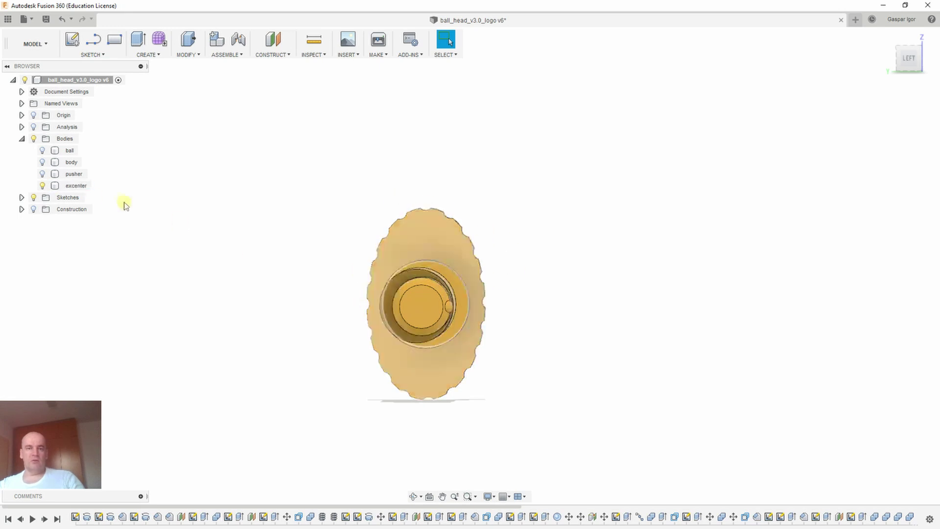
pyautogui.click(42, 174)
pyautogui.click(427, 308)
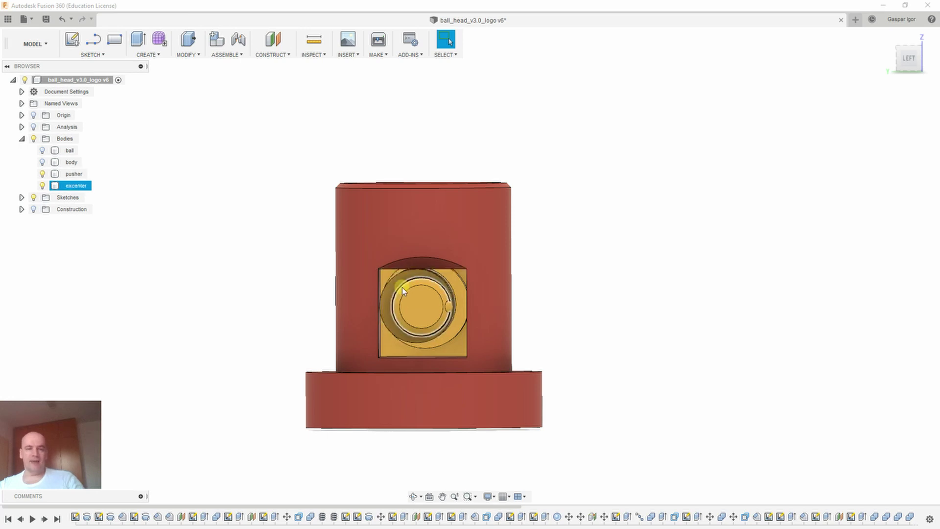
pyautogui.click(605, 297)
pyautogui.keyDown('shift'); pyautogui.moveTo(605, 298); pyautogui.dragTo(577, 296, button='middle'); pyautogui.keyUp('shift')
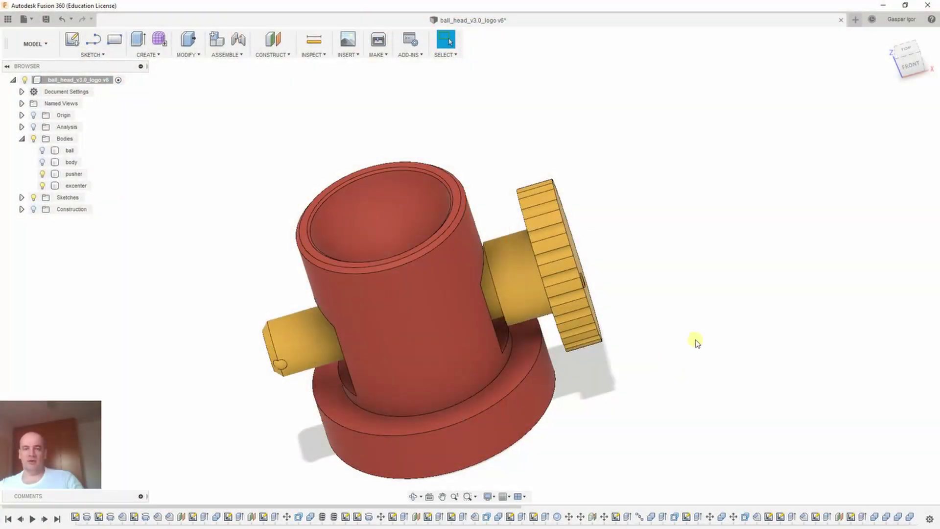
# Show the grey body again and orbit round to the back to see the MyTechFun lettering
pyautogui.moveTo(697, 343)
pyautogui.keyDown('shift'); pyautogui.mouseDown(button='middle')
pyautogui.moveTo(676, 353)
pyautogui.moveTo(685, 344)
pyautogui.mouseUp(button='middle'); pyautogui.keyUp('shift')
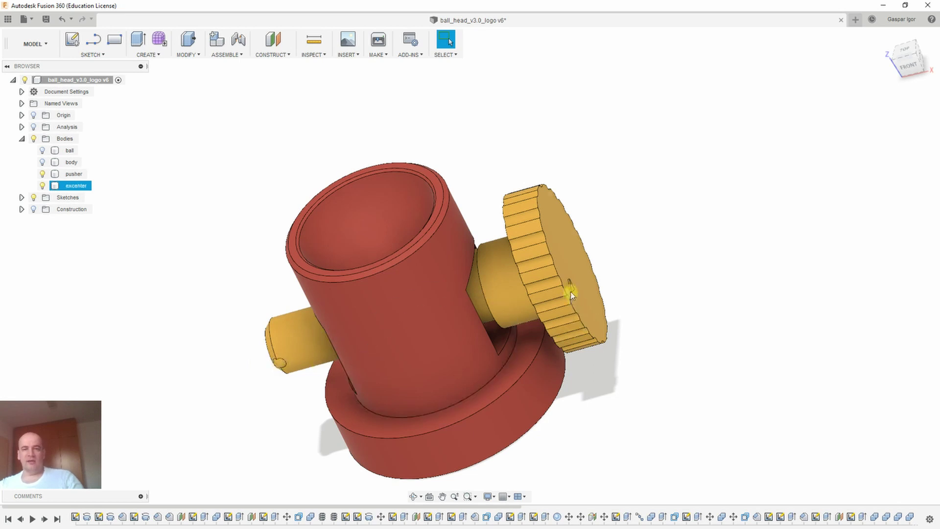
pyautogui.keyDown('shift'); pyautogui.moveTo(595, 289); pyautogui.dragTo(568, 304, button='middle'); pyautogui.keyUp('shift')
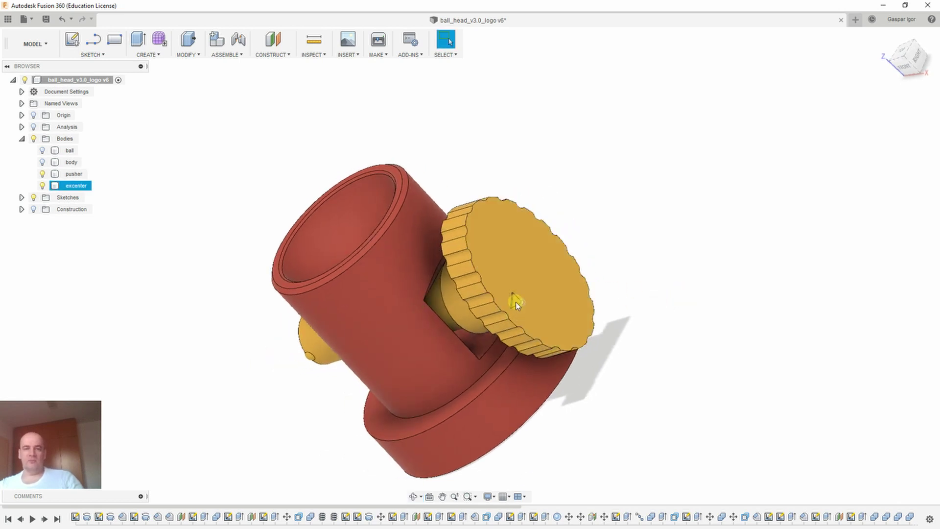
pyautogui.keyDown('shift'); pyautogui.moveTo(195, 348); pyautogui.dragTo(293, 296, button='middle'); pyautogui.keyUp('shift')
pyautogui.click(42, 162)
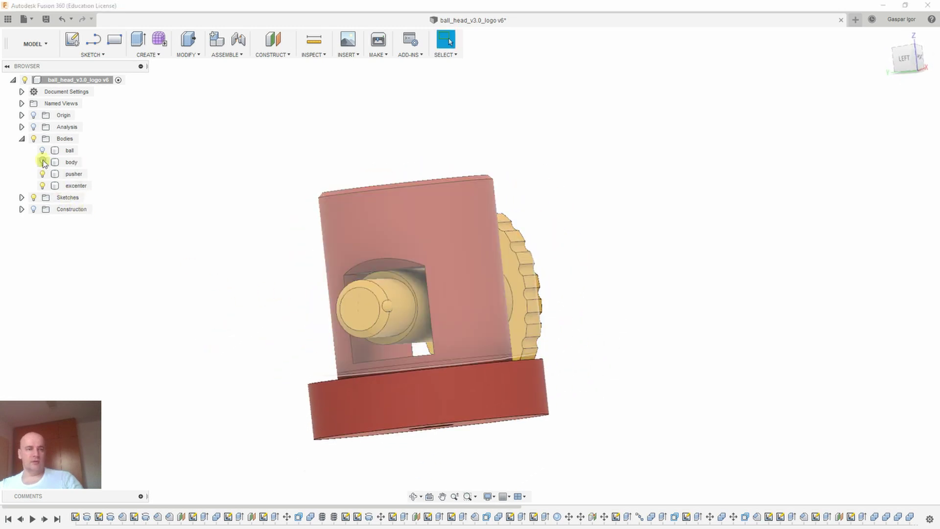
pyautogui.click(363, 286)
pyautogui.press('Escape')
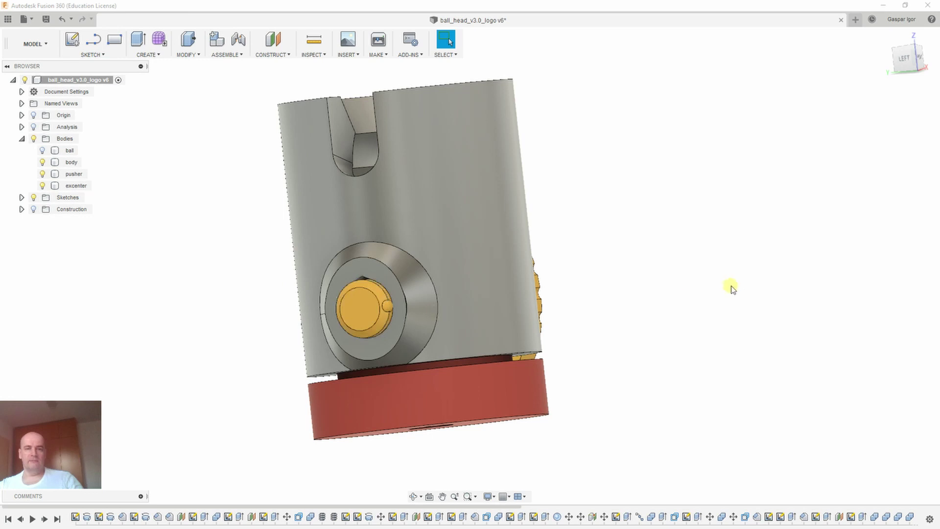
pyautogui.keyDown('shift'); pyautogui.moveTo(729, 284); pyautogui.dragTo(687, 322, button='middle'); pyautogui.keyUp('shift')
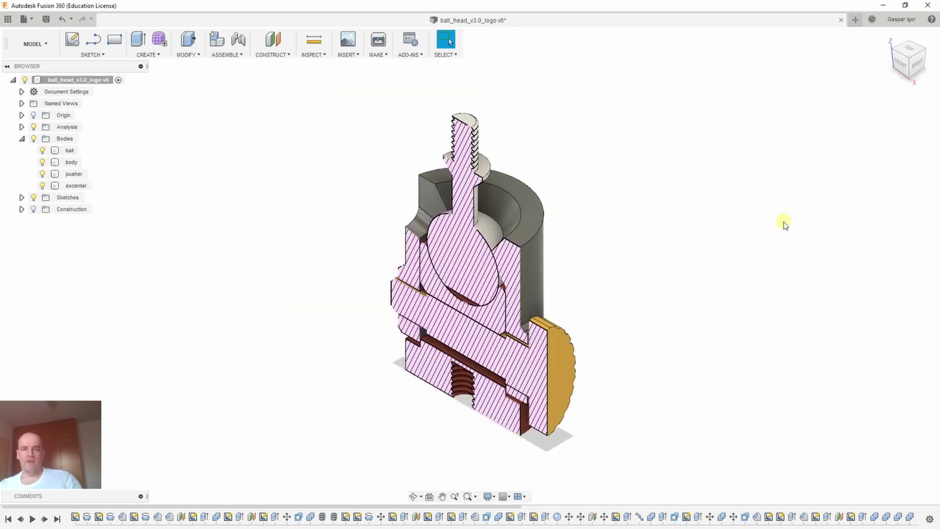
pyautogui.keyDown('shift'); pyautogui.moveTo(769, 333); pyautogui.dragTo(673, 307, button='middle'); pyautogui.keyUp('shift')
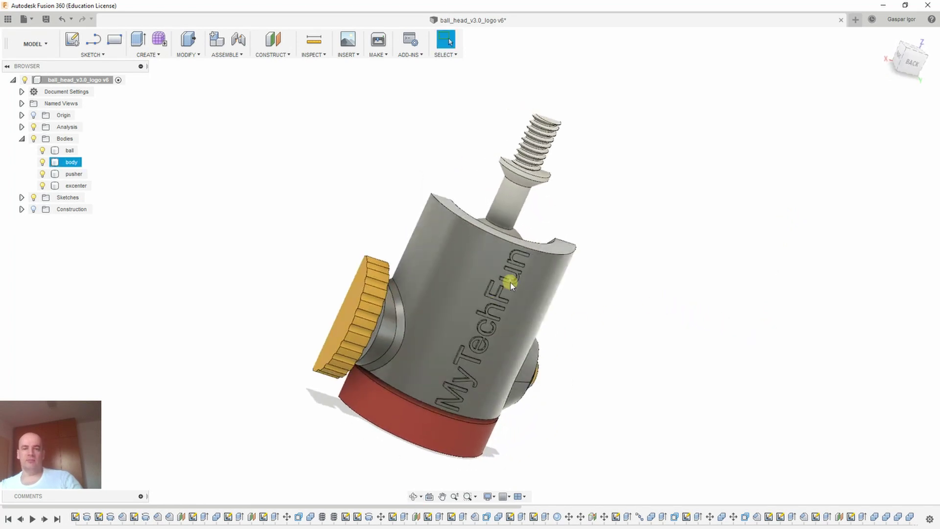
pyautogui.keyDown('shift'); pyautogui.moveTo(656, 413); pyautogui.dragTo(713, 408, button='middle'); pyautogui.keyUp('shift')
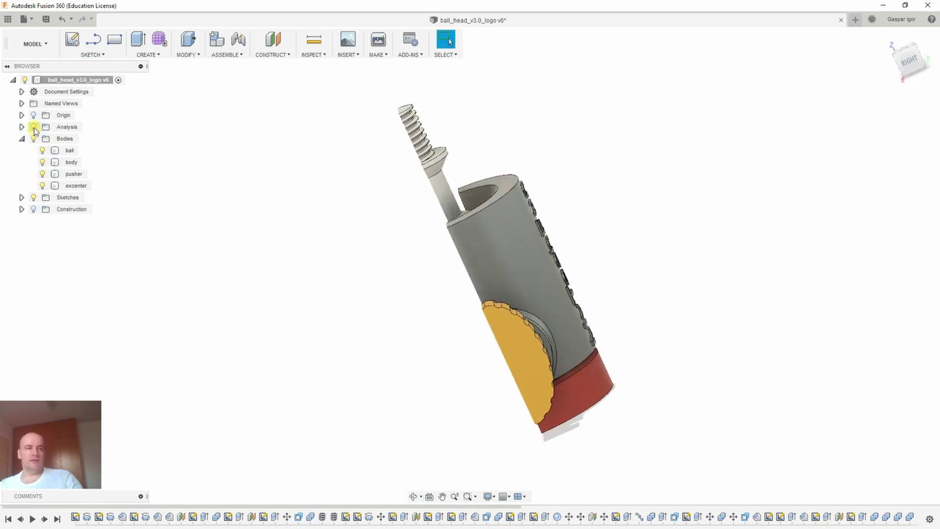